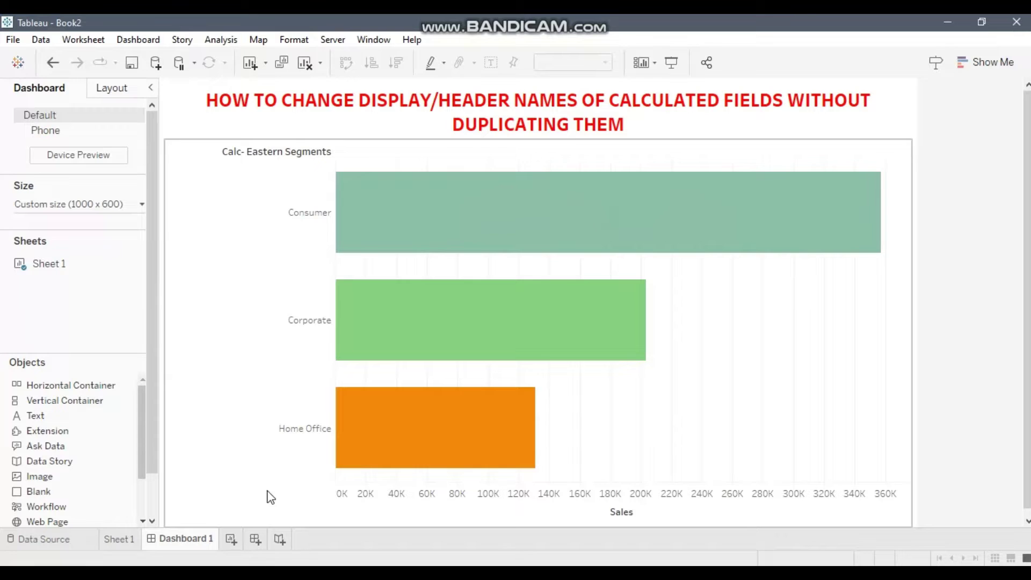
Add a new blank worksheet, Sheet 2, next to Sheet 1 and Dashboard 1.
click(231, 539)
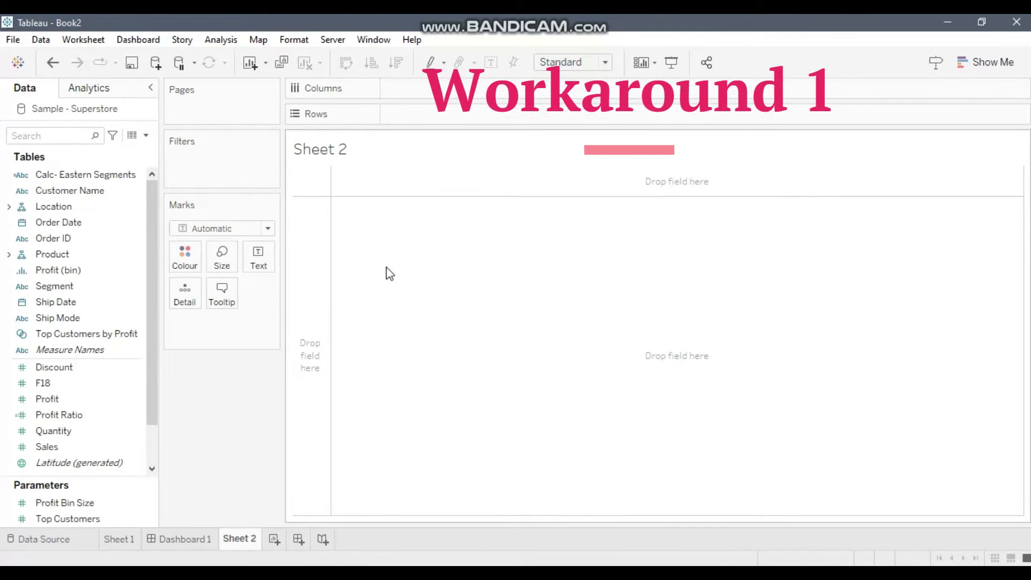
Create a calculated field named Segment with the formula [Calc- Eastern Segments].
click(146, 136)
click(122, 156)
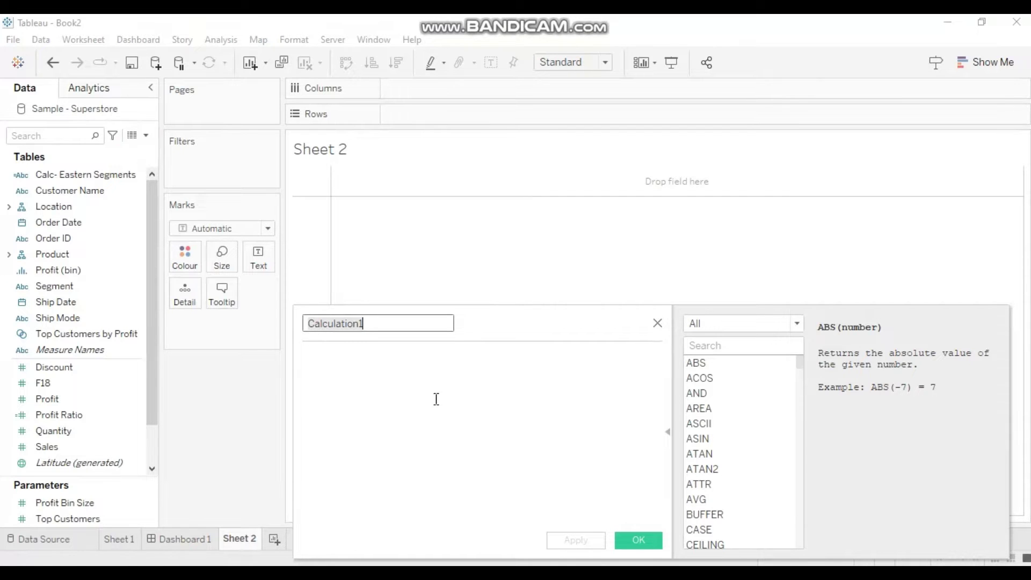
click(76, 173)
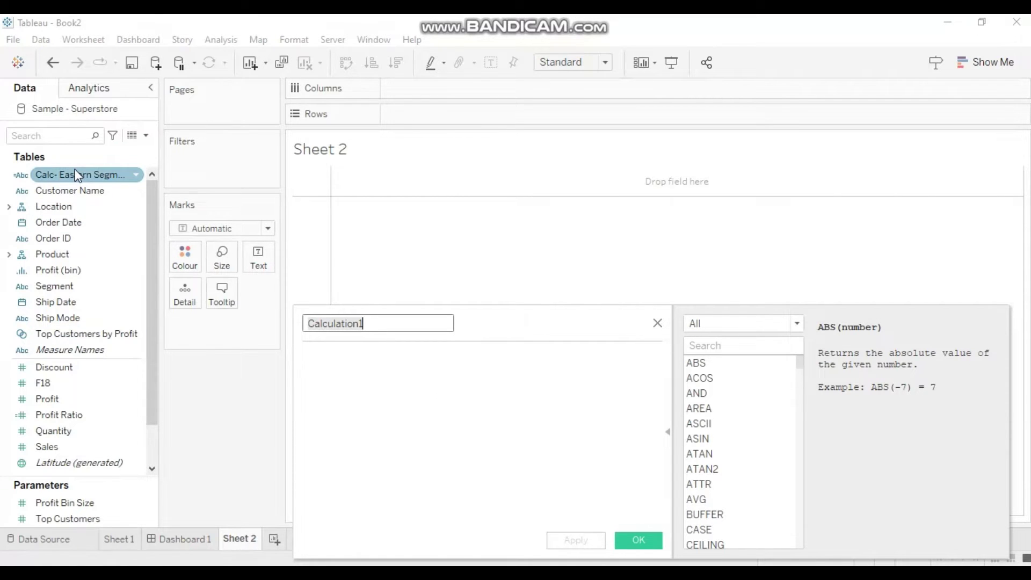
drag(548, 332, 495, 170)
drag(67, 173, 299, 212)
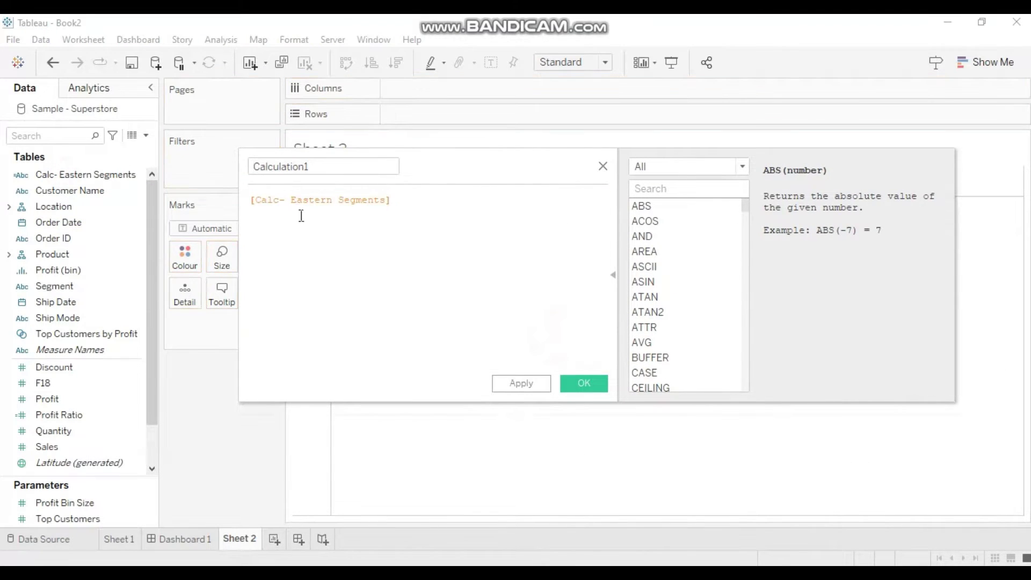
double_click(314, 166)
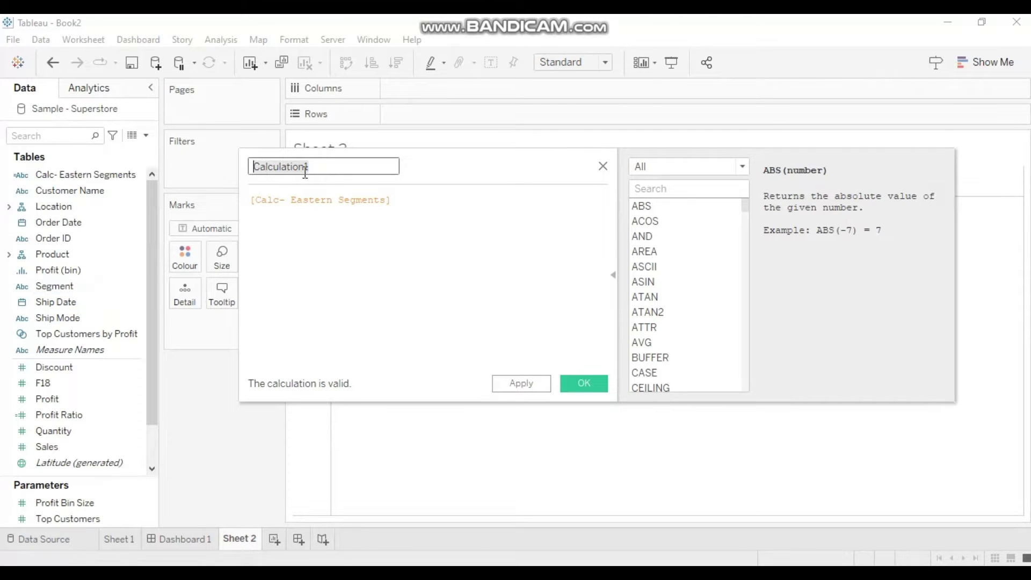
text(Segment)
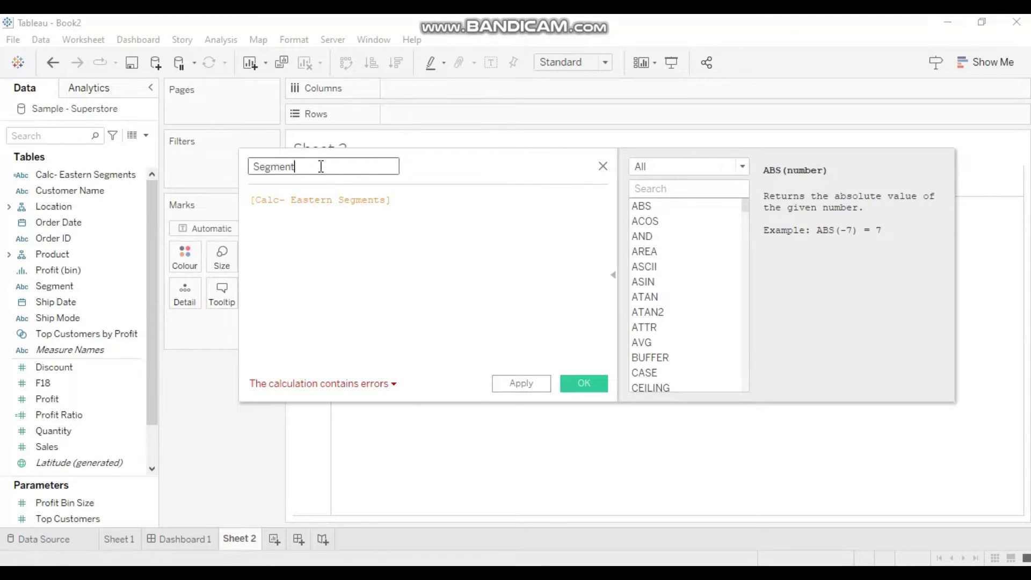
Retype the calculation's name as 'Segment' until the editor reports it valid.
click(251, 167)
key(Delete)
text(s)
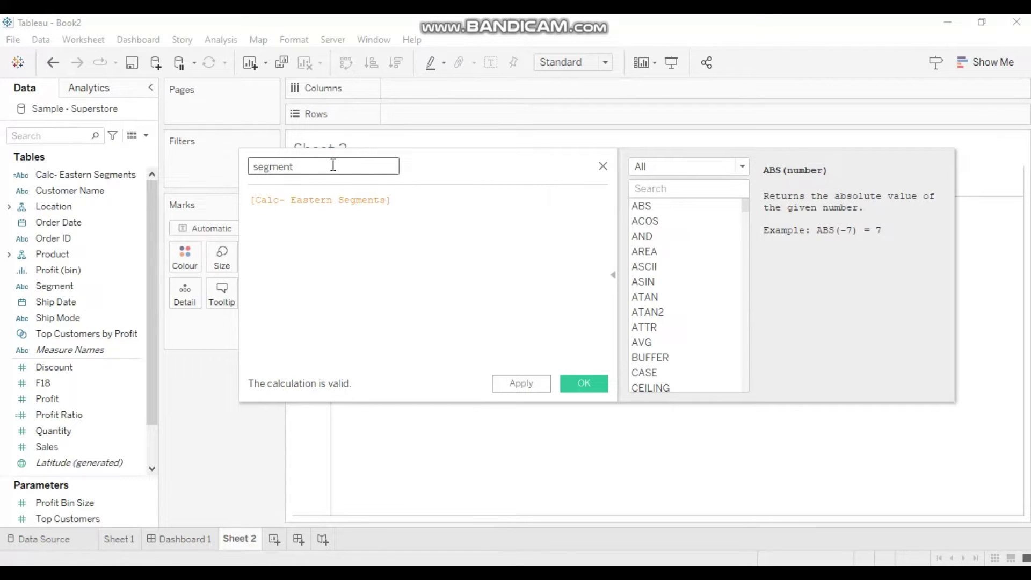
click(255, 167)
double_click(330, 166)
text(SEGMENT)
drag(303, 167, 260, 169)
click(293, 168)
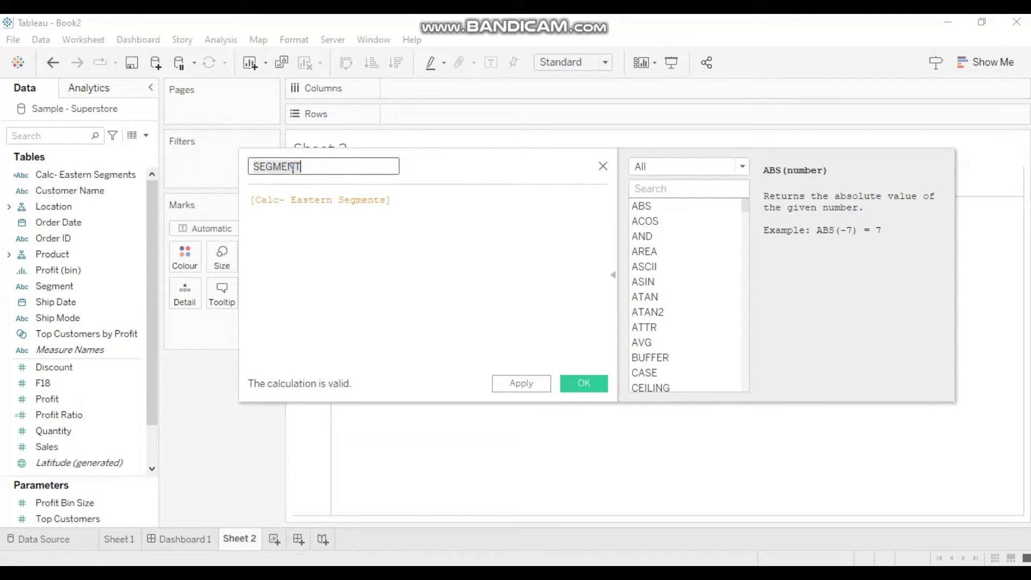
text(Segment)
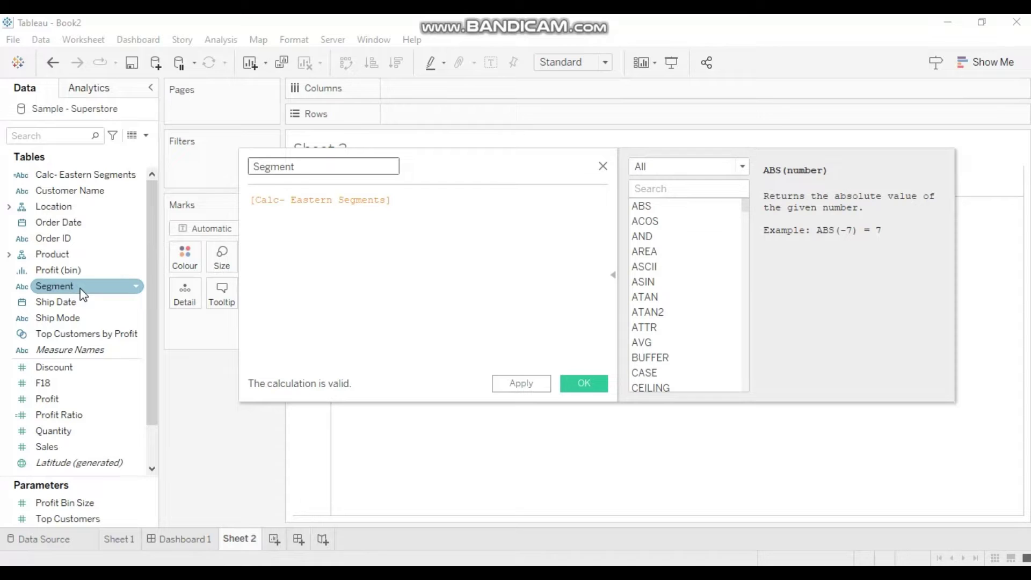
Save the Segment field, then put Segment and Calc- Eastern Segments on Rows.
click(587, 382)
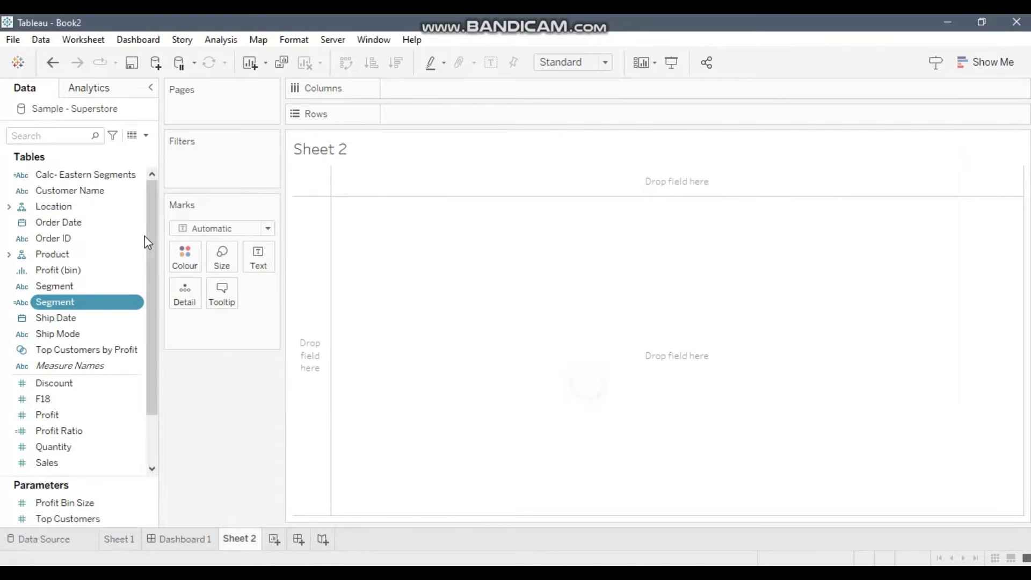
drag(90, 302, 450, 119)
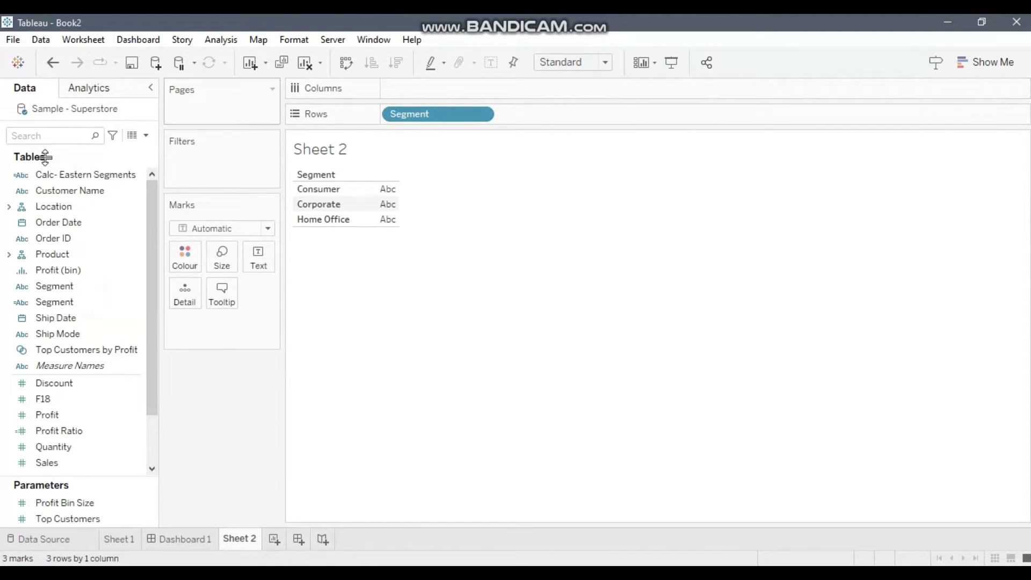
drag(87, 174, 604, 111)
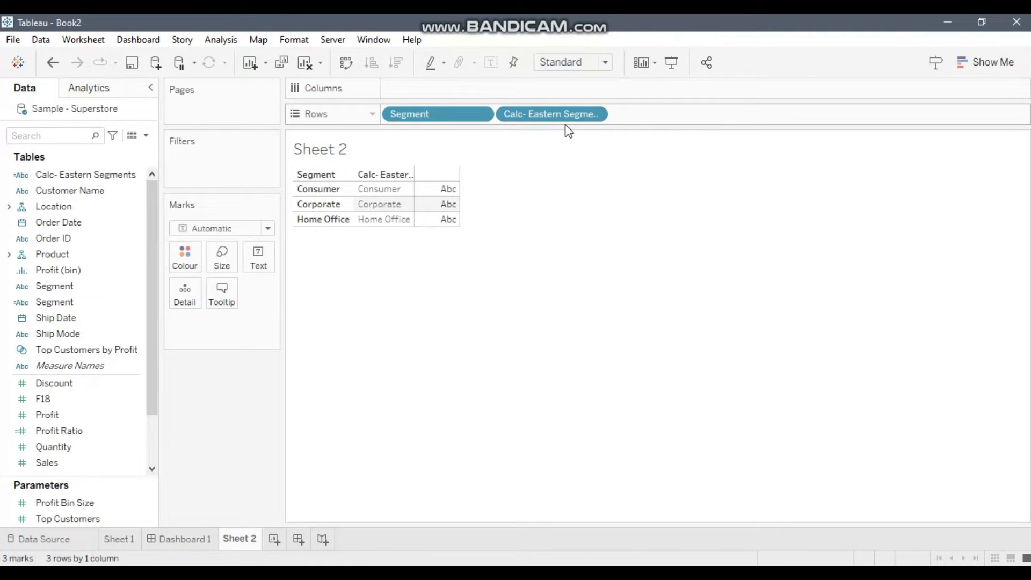
Edit the Calc- Eastern Segments row pill inline, adding a //Segment comment line.
double_click(524, 115)
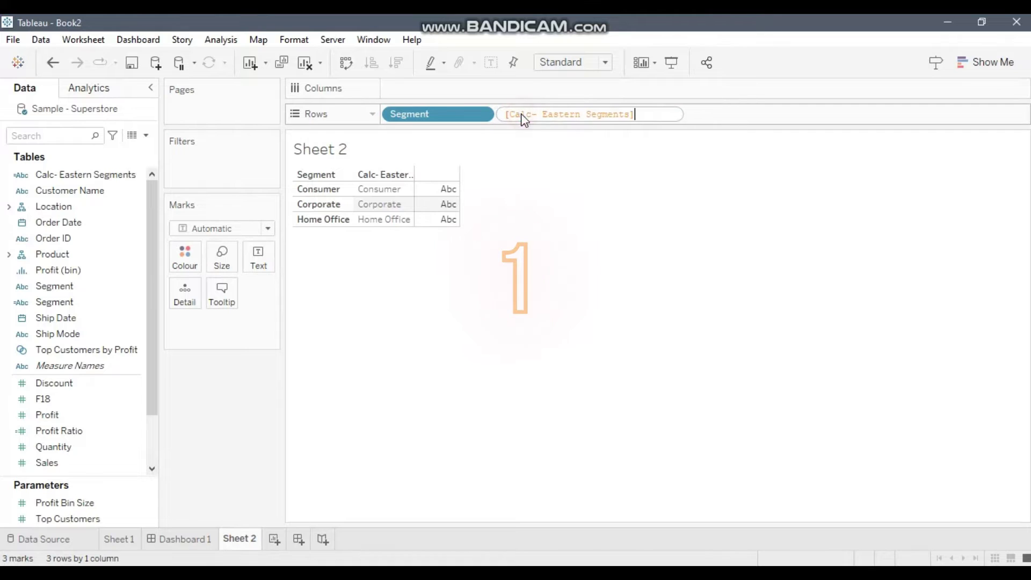
click(505, 114)
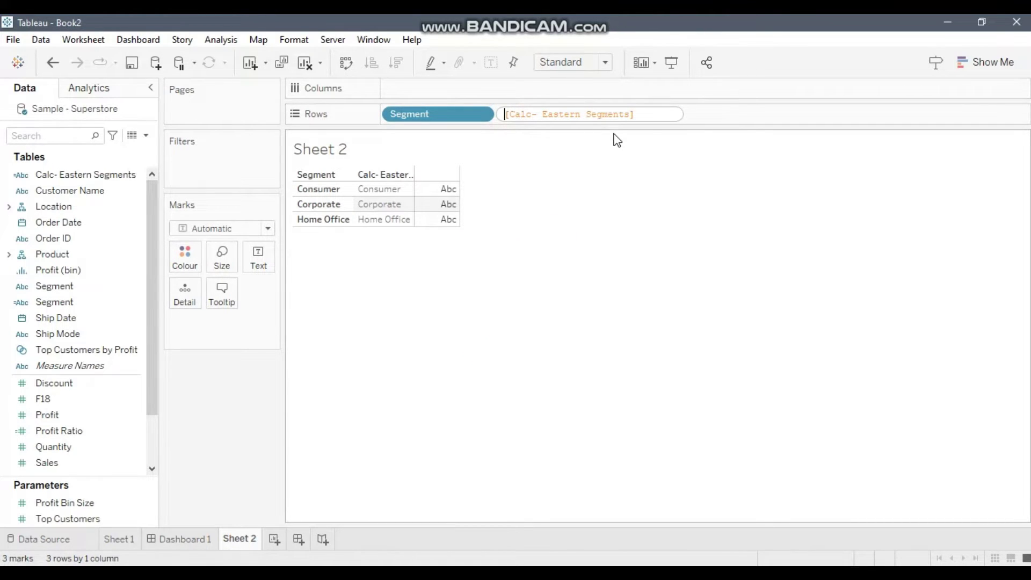
text(//)
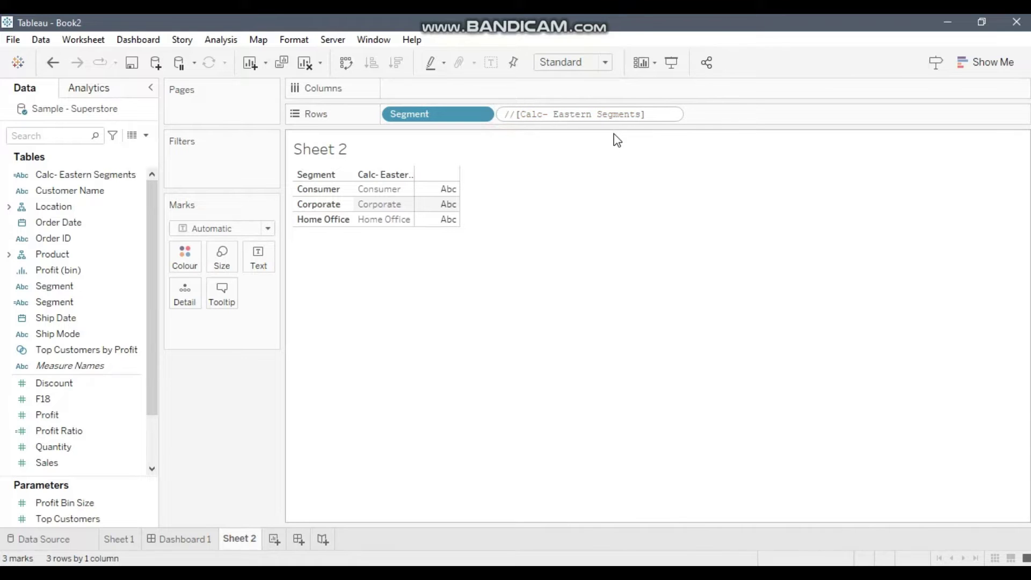
text(Seg)
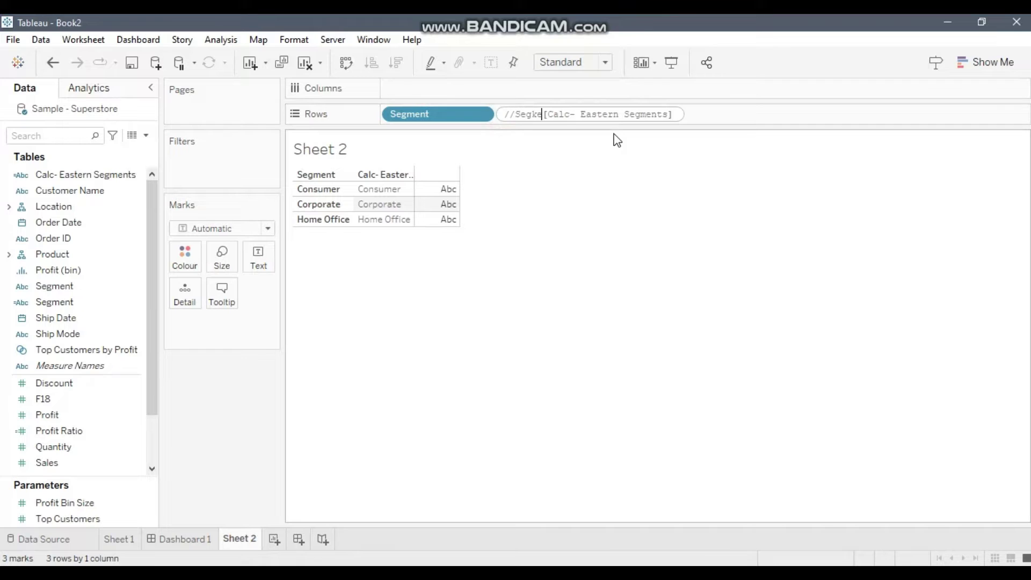
text(ment)
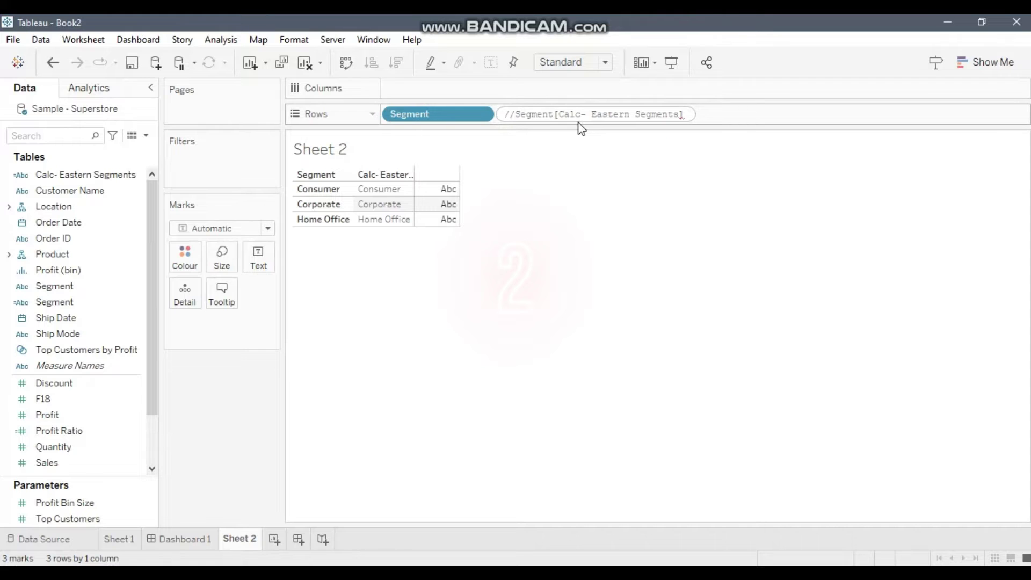
key(BackSpace)
key(BackSpace)
key(BackSpace)
key(BackSpace)
key(BackSpace)
key(BackSpace)
key(BackSpace)
key(BackSpace)
key(BackSpace)
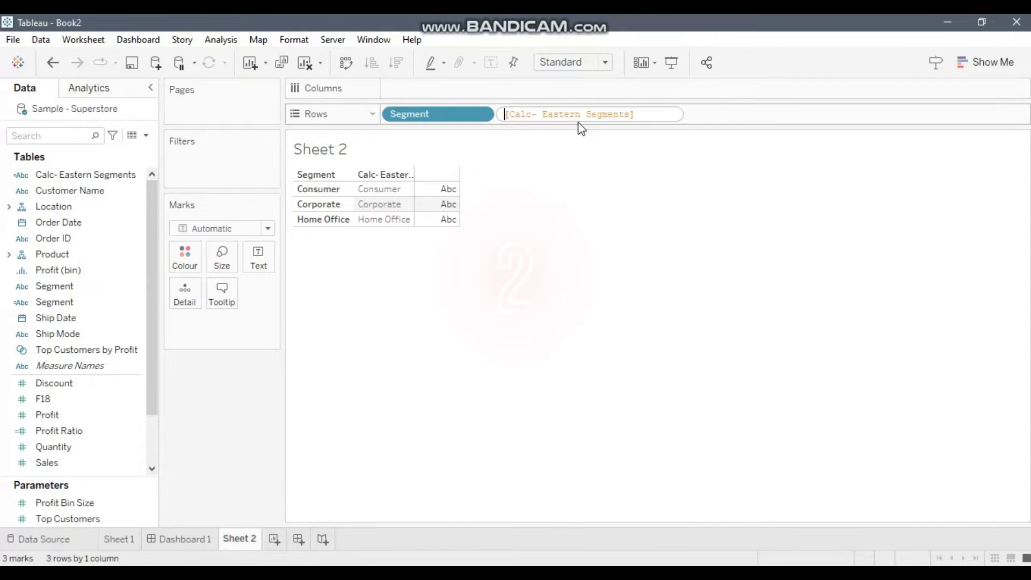
key(ctrl+z)
click(548, 114)
drag(548, 115, 505, 114)
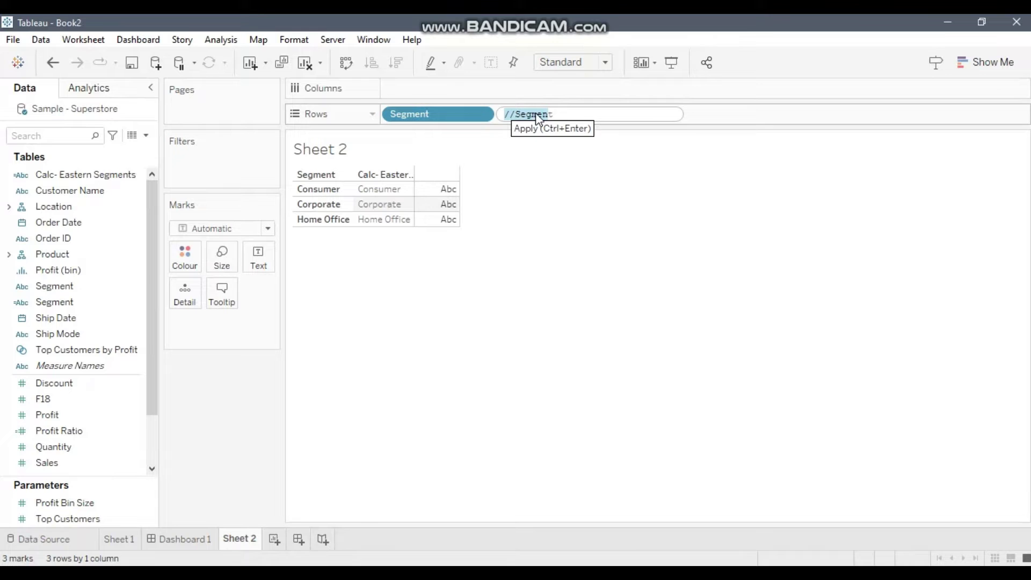
click(515, 115)
key(ctrl+y)
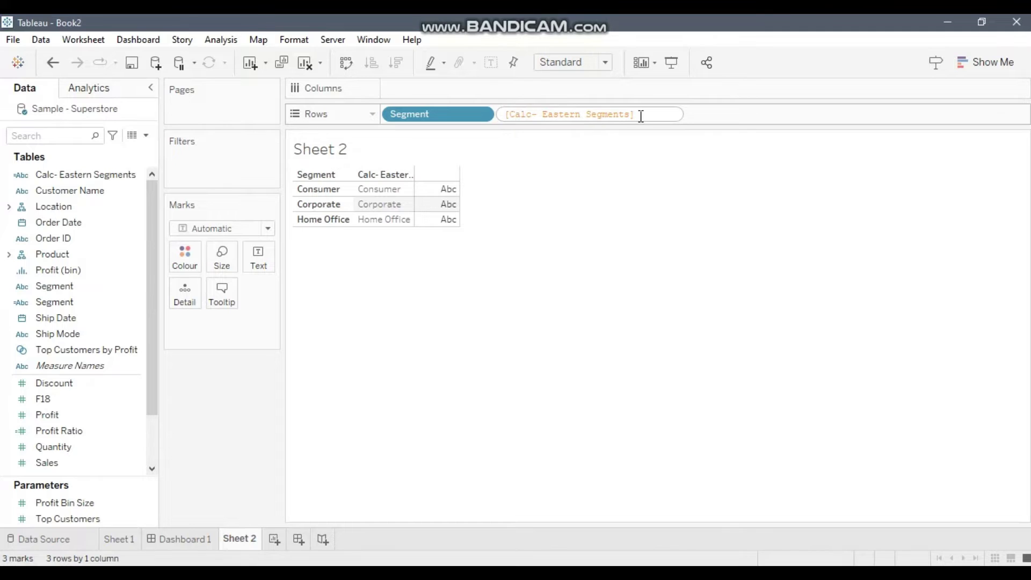
key(Return)
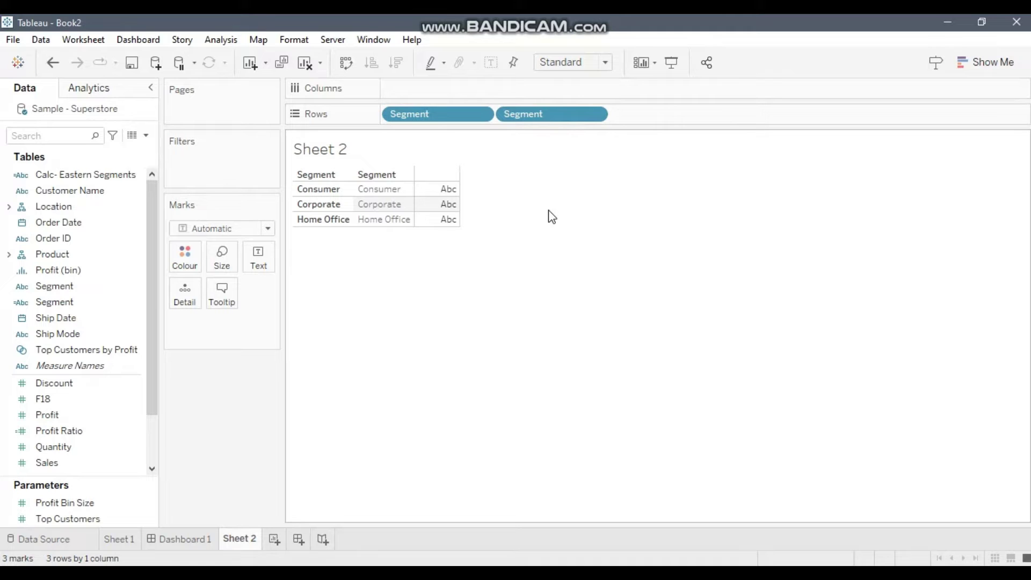
Add Sheet 3 with Calc- Eastern Segments on Rows, listing Consumer, Corporate and Home Office.
click(274, 539)
drag(68, 176, 414, 122)
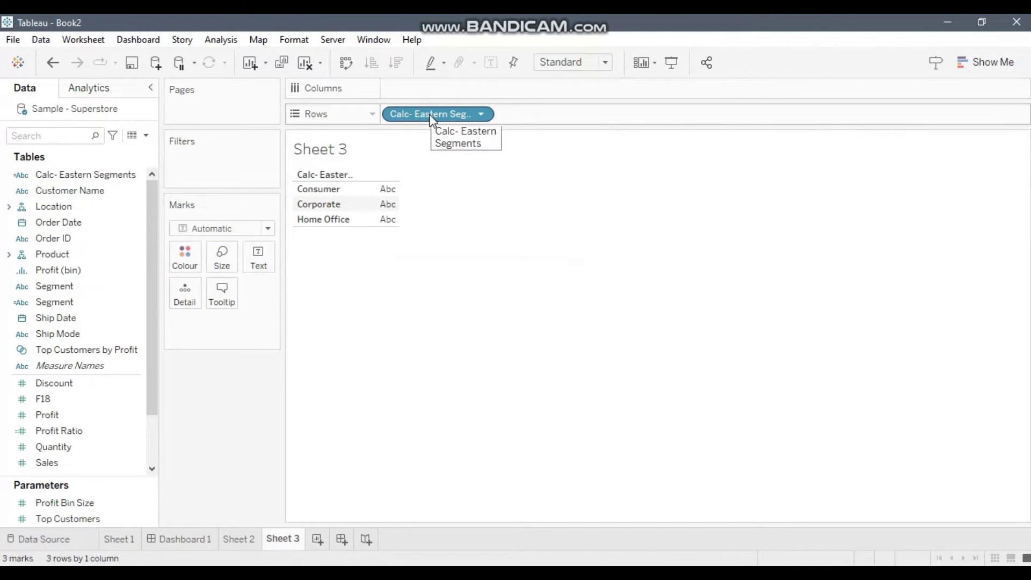
double_click(395, 114)
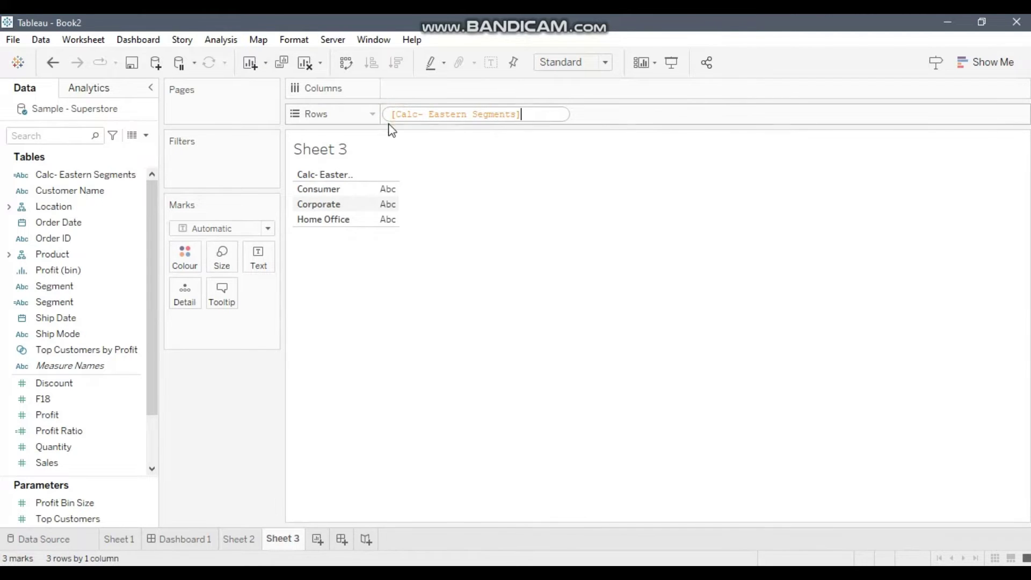
click(491, 253)
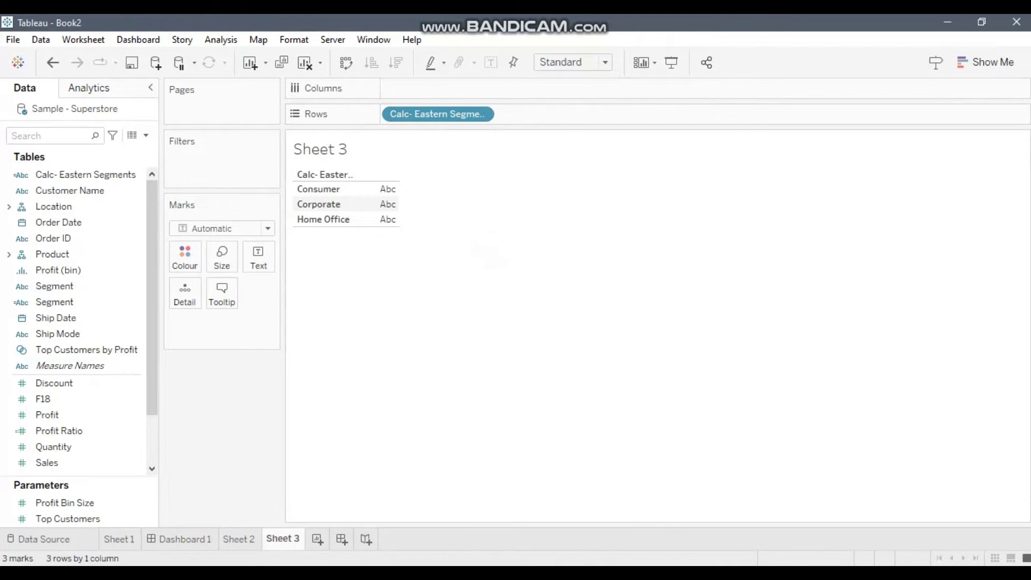
mouse_move(247, 550)
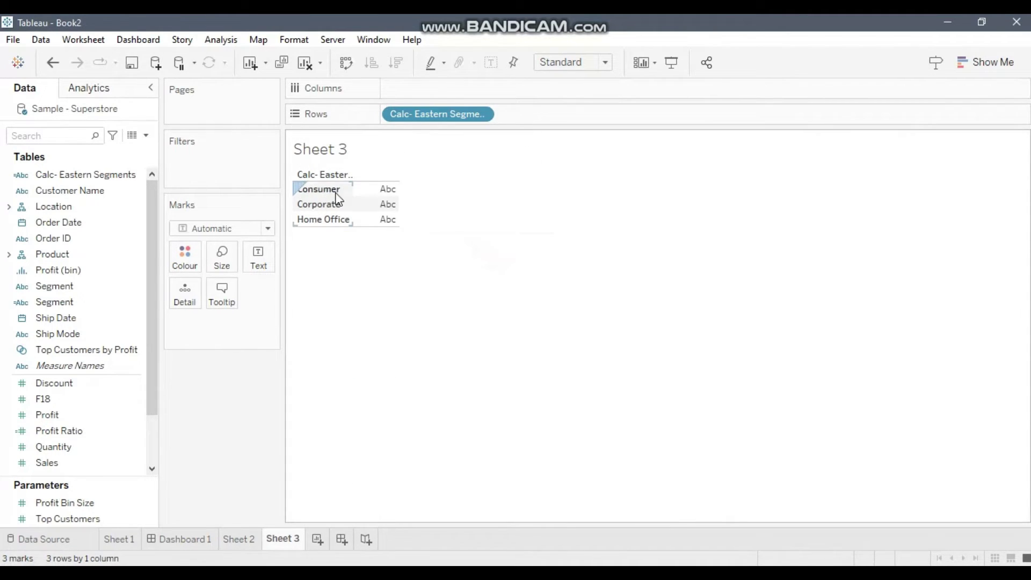
On Sheet 2, alias the second Segment field's members as c, co and h.
click(242, 540)
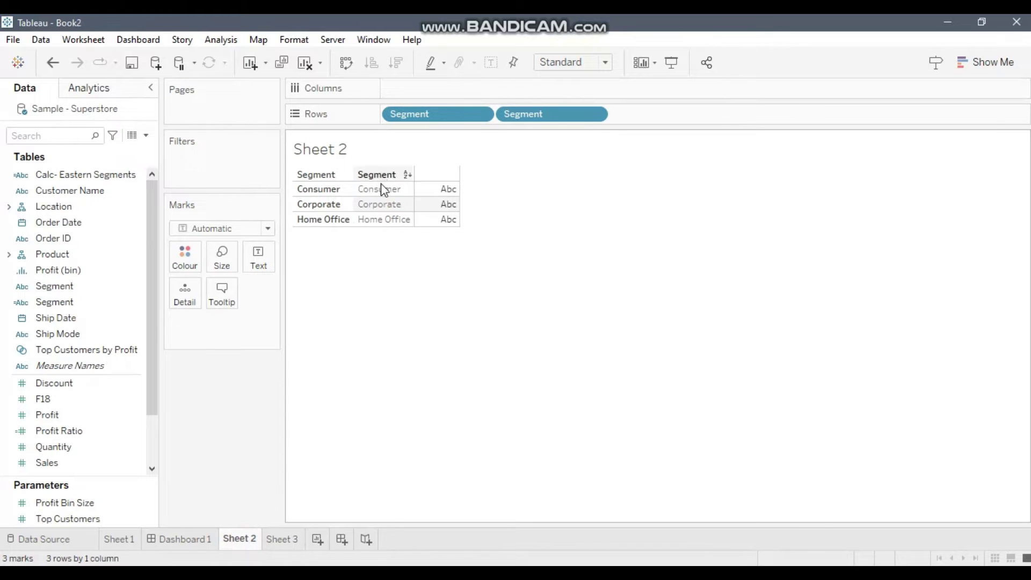
right_click(557, 113)
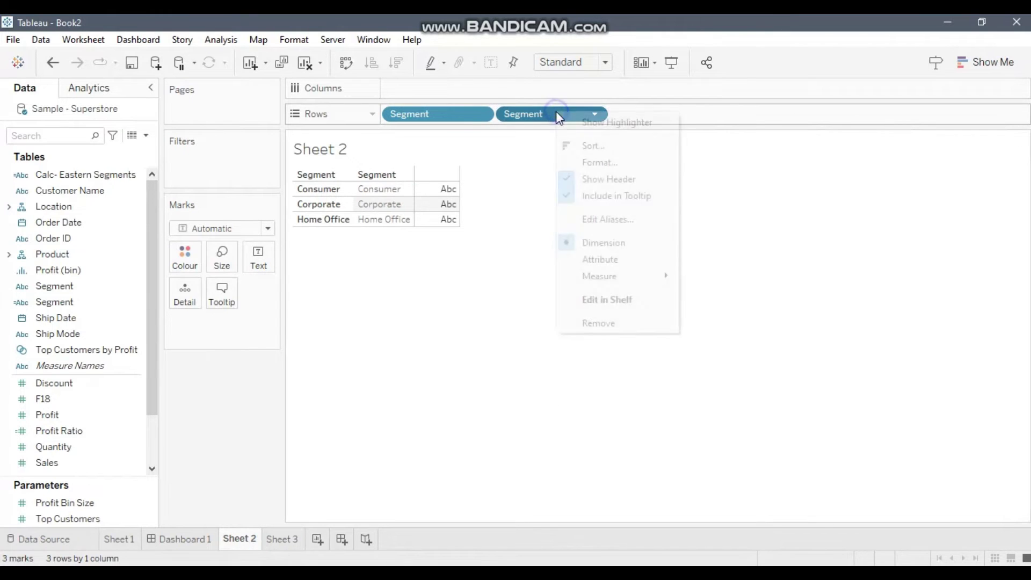
click(615, 221)
double_click(539, 227)
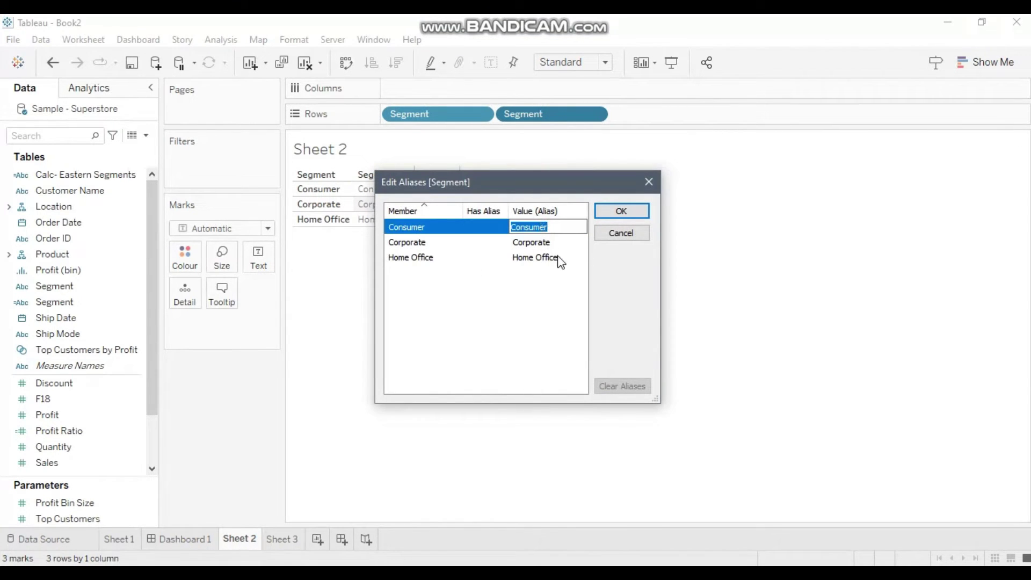
text(c)
double_click(541, 243)
text(c)
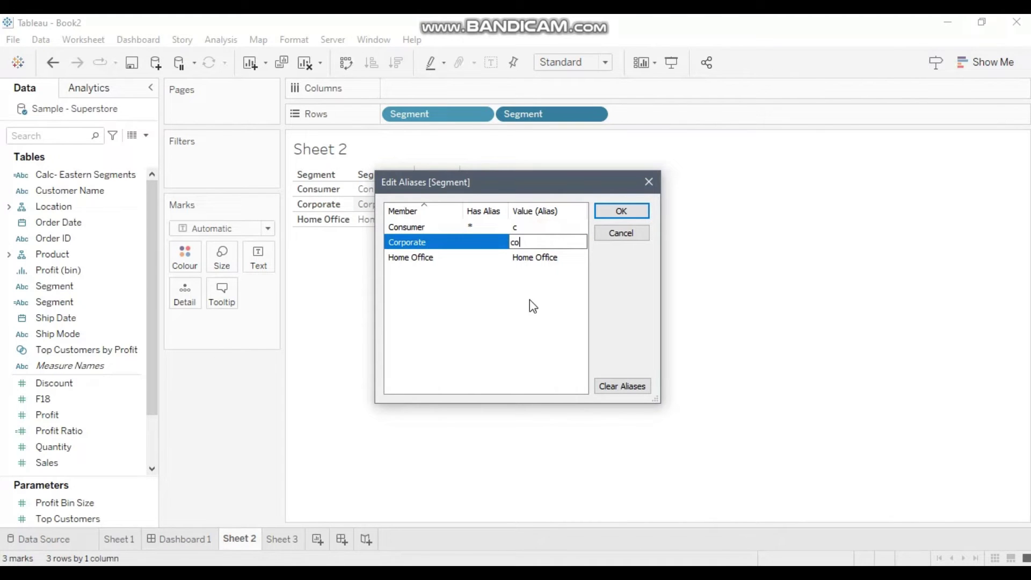
double_click(536, 257)
text(h)
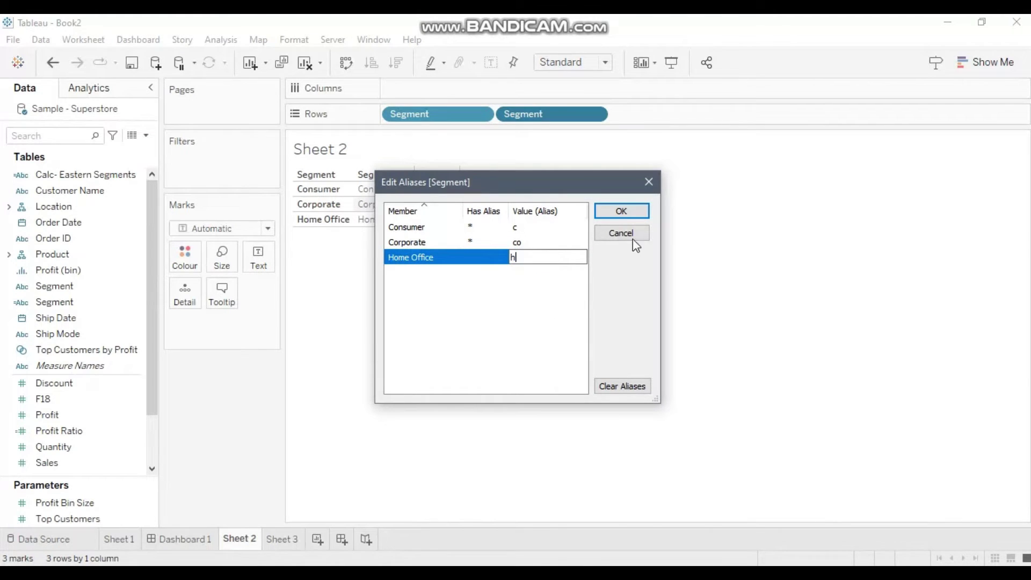
click(627, 210)
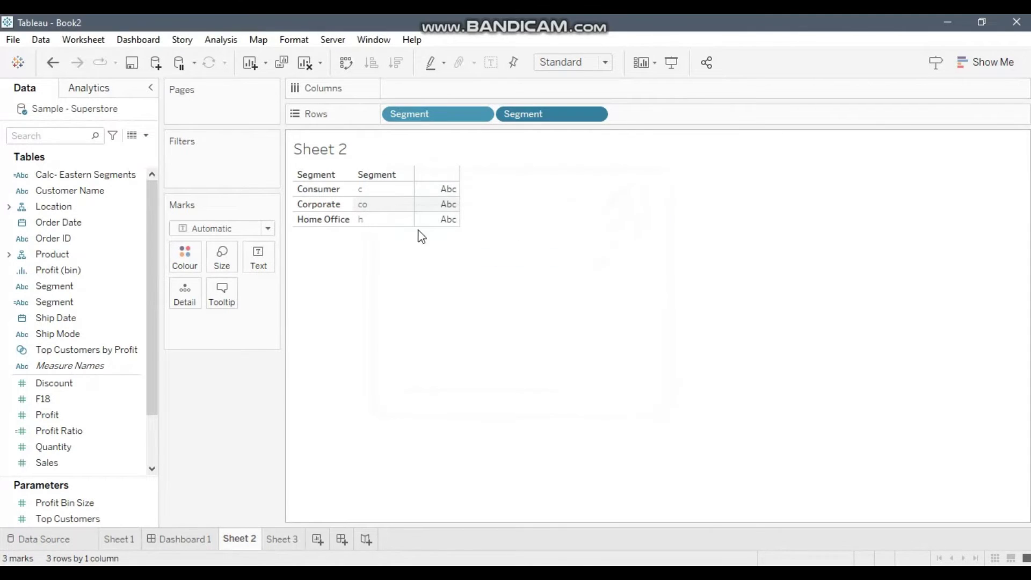
Look over Sheet 3's rows, then return to Sheet 2.
click(281, 539)
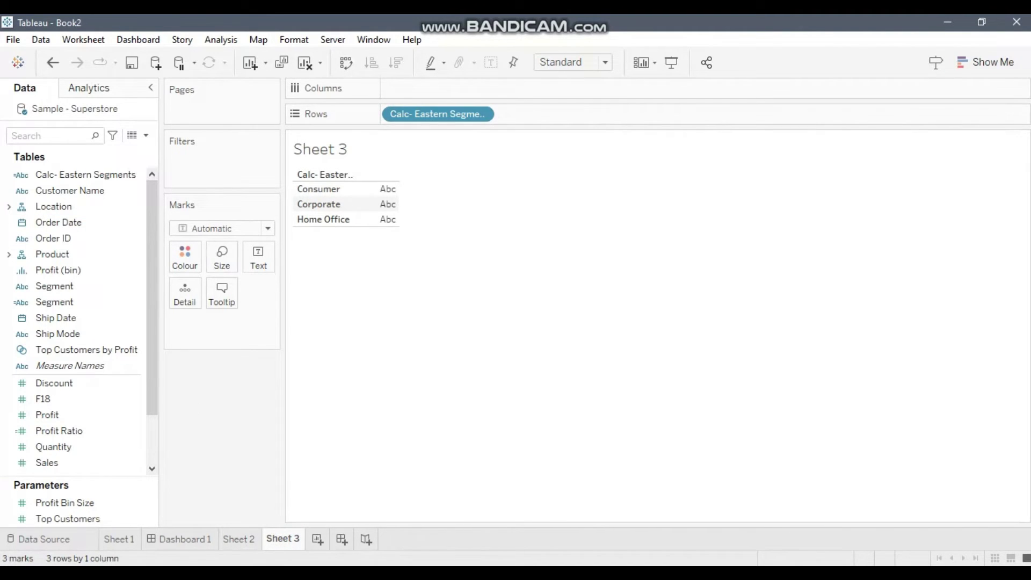
mouse_move(437, 114)
mouse_down()
mouse_move(369, 108)
mouse_move(369, 97)
mouse_move(439, 112)
mouse_up()
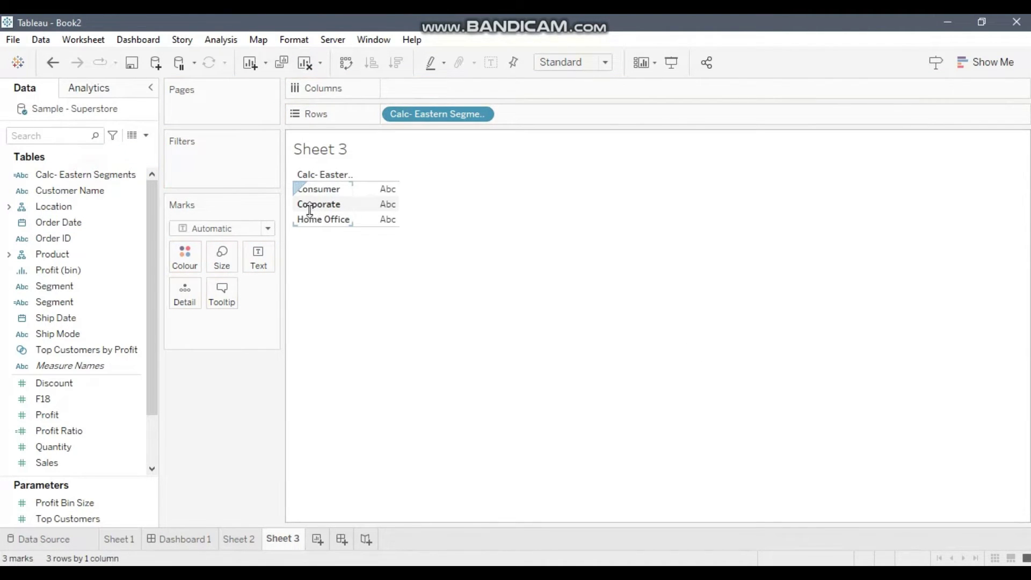
mouse_move(368, 224)
click(239, 539)
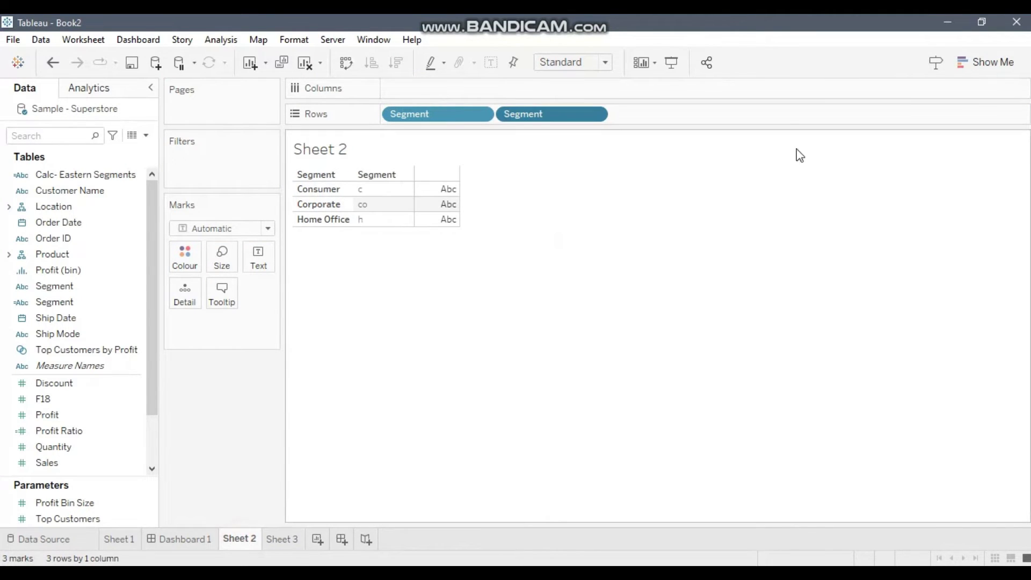
Alias the first Segment field's members as con, cor and Home.
right_click(409, 116)
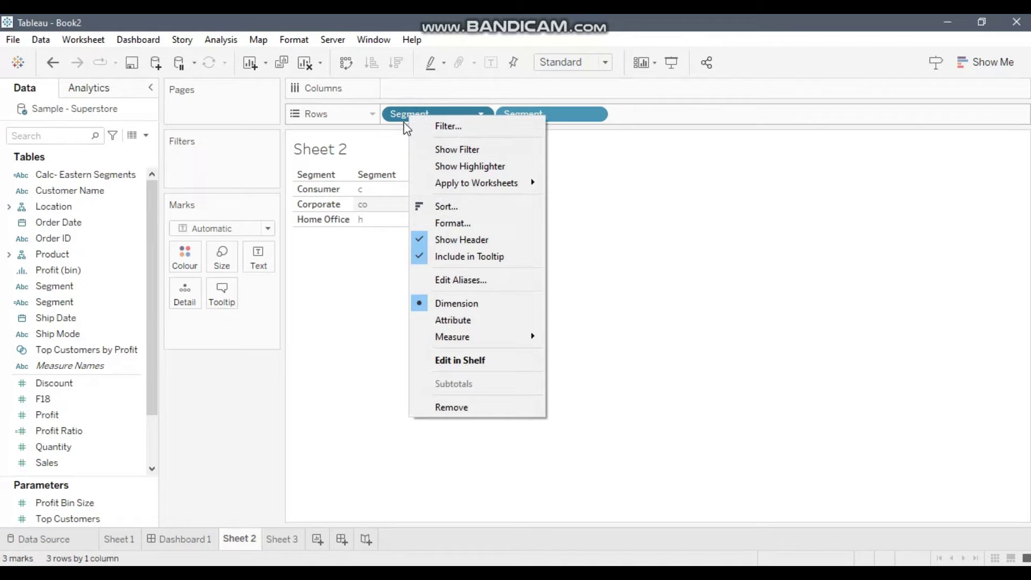
click(461, 282)
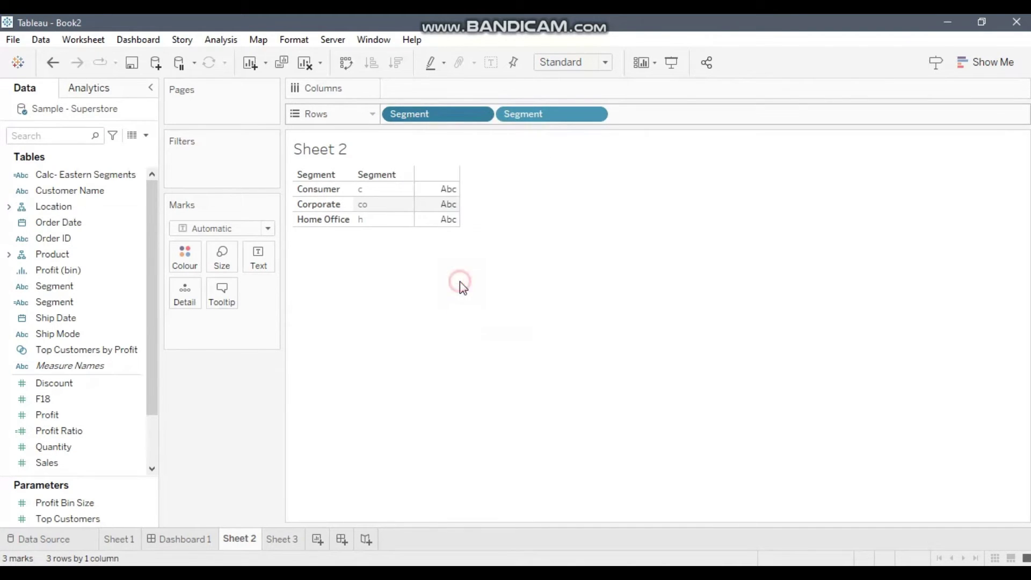
click(548, 228)
click(549, 229)
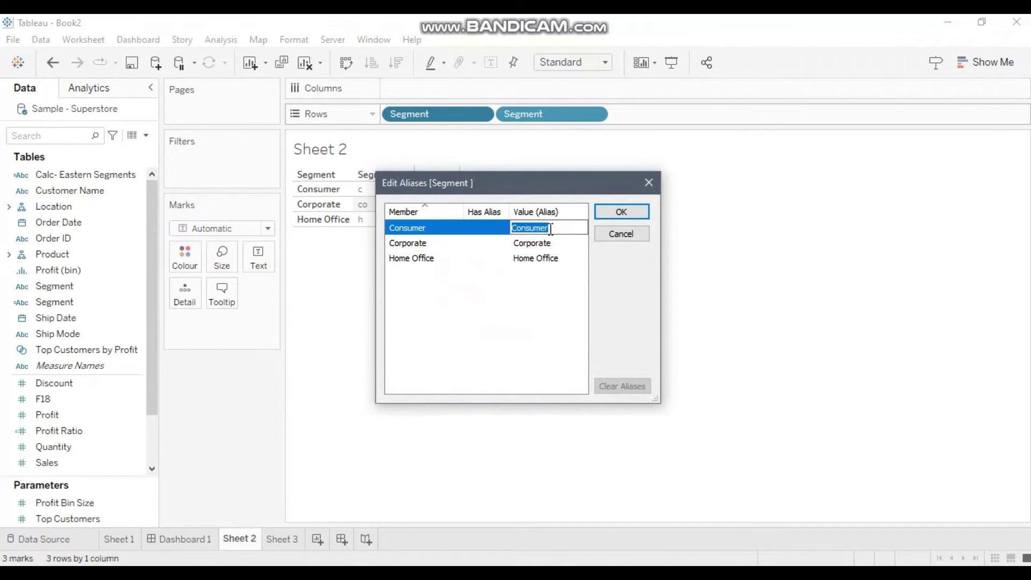
text(con)
click(551, 243)
click(554, 244)
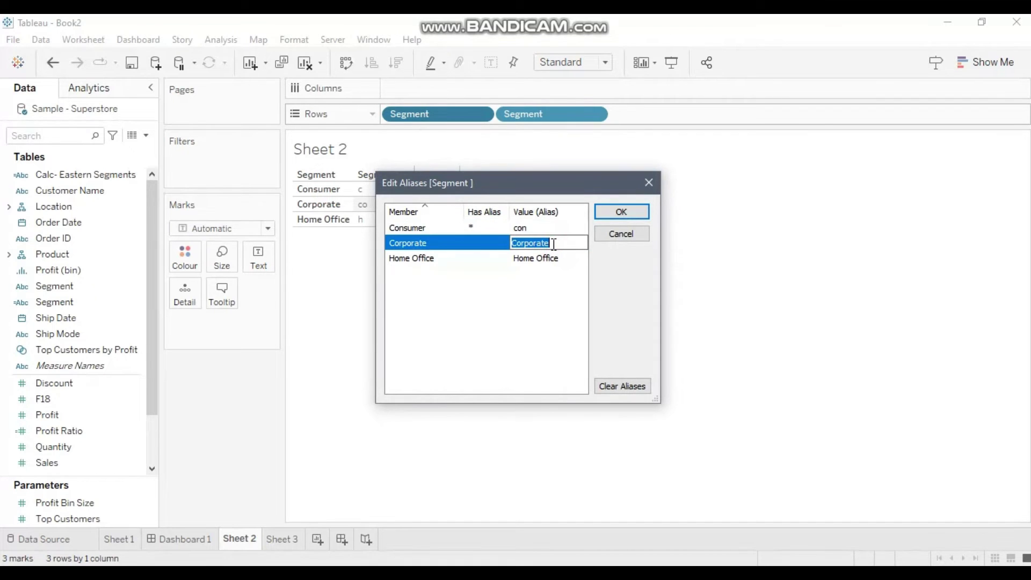
text(cor)
double_click(544, 263)
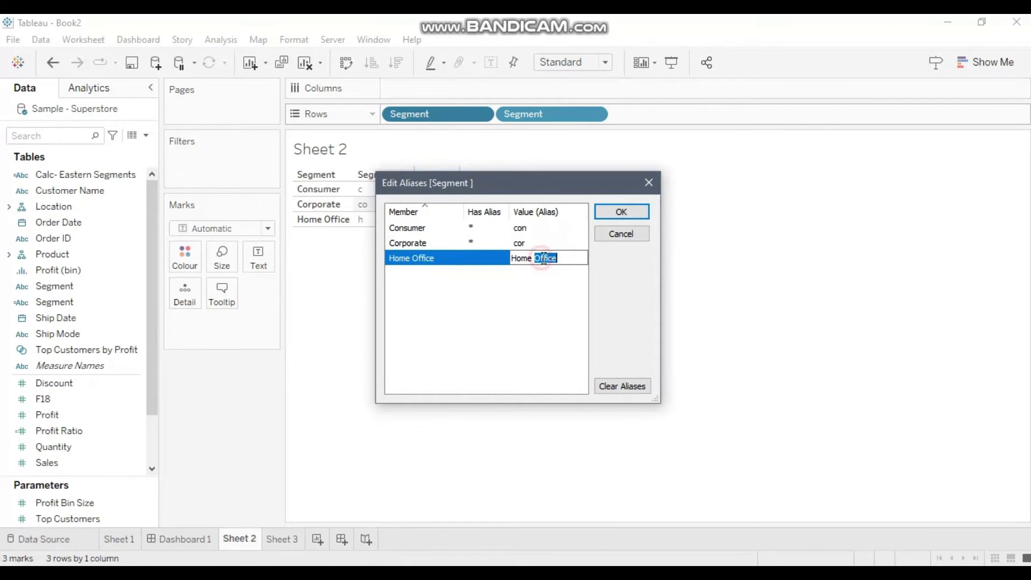
key(BackSpace)
key(BackSpace)
click(629, 214)
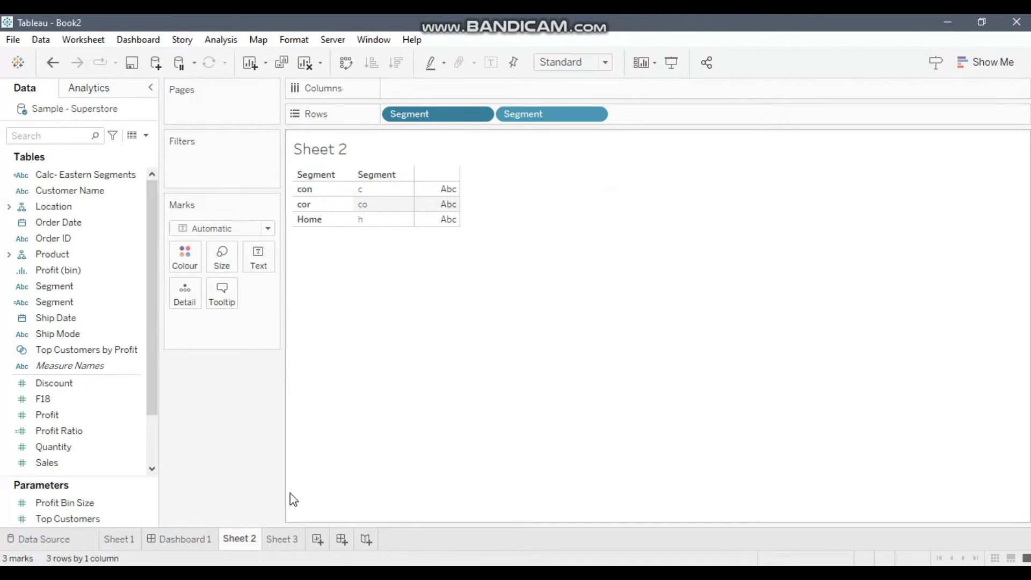
Put Segment on Sheet 3's rows, then re-commit Sheet 2's second Segment pill unchanged.
click(282, 539)
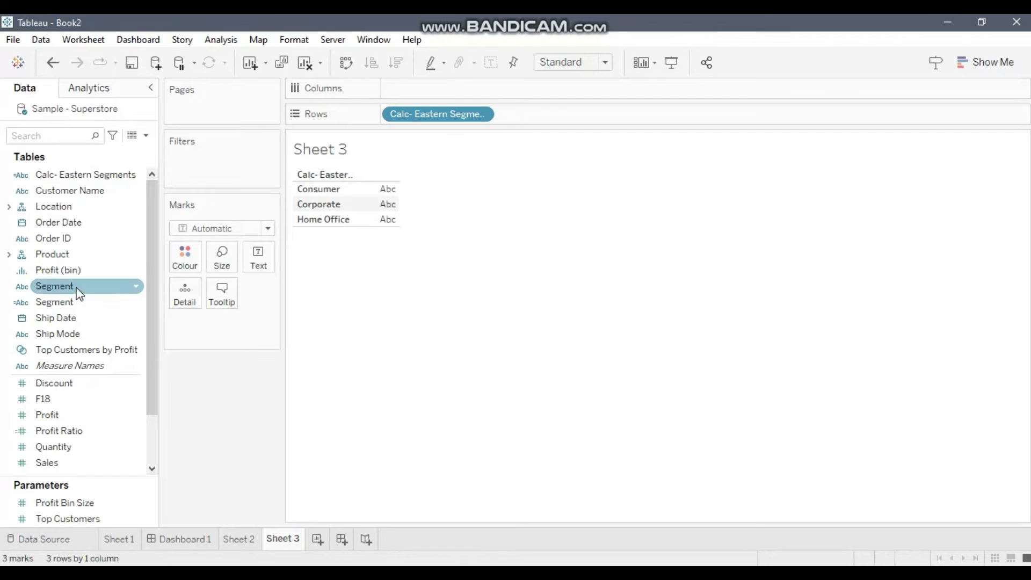
drag(75, 302, 607, 115)
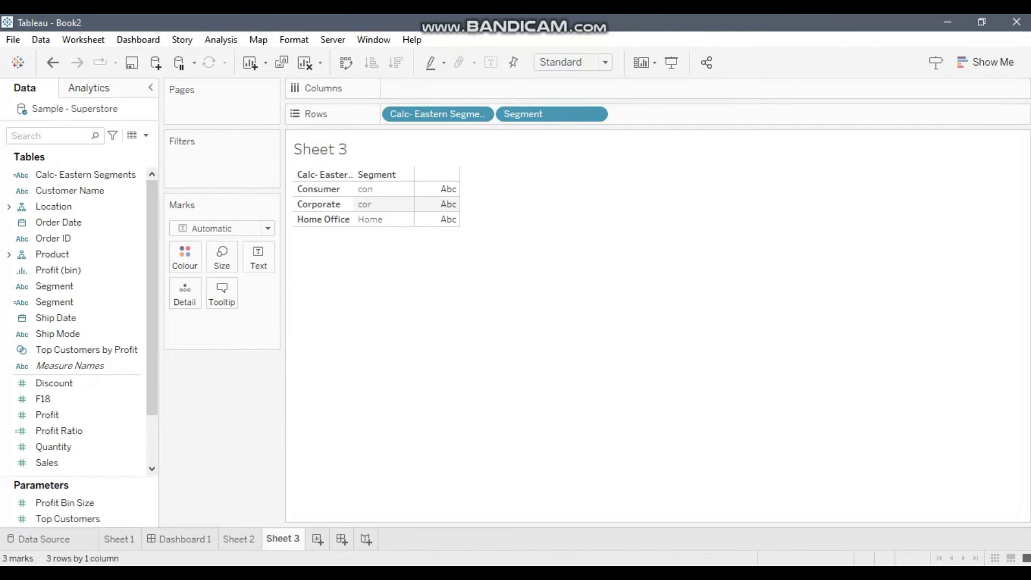
click(253, 539)
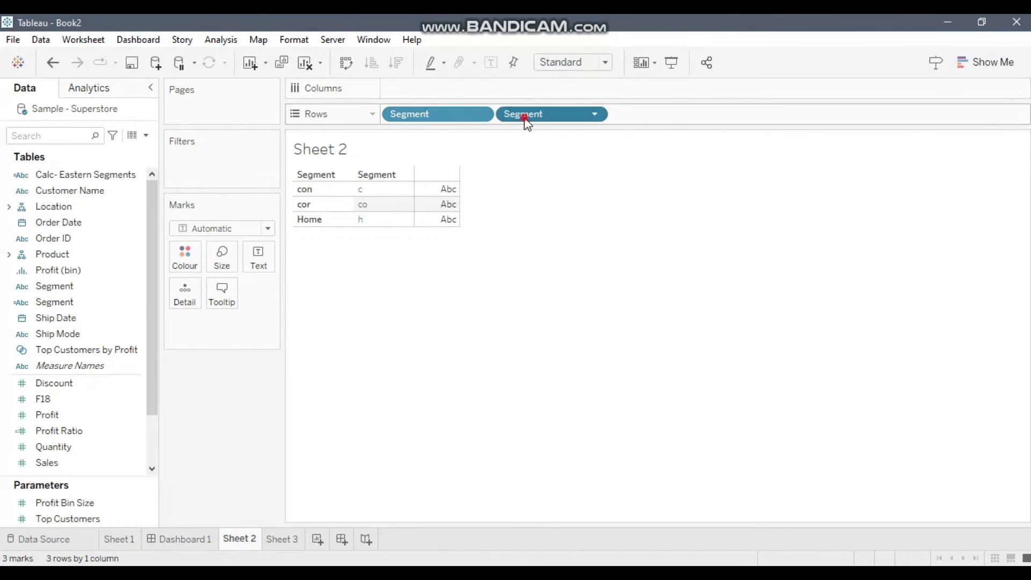
double_click(521, 115)
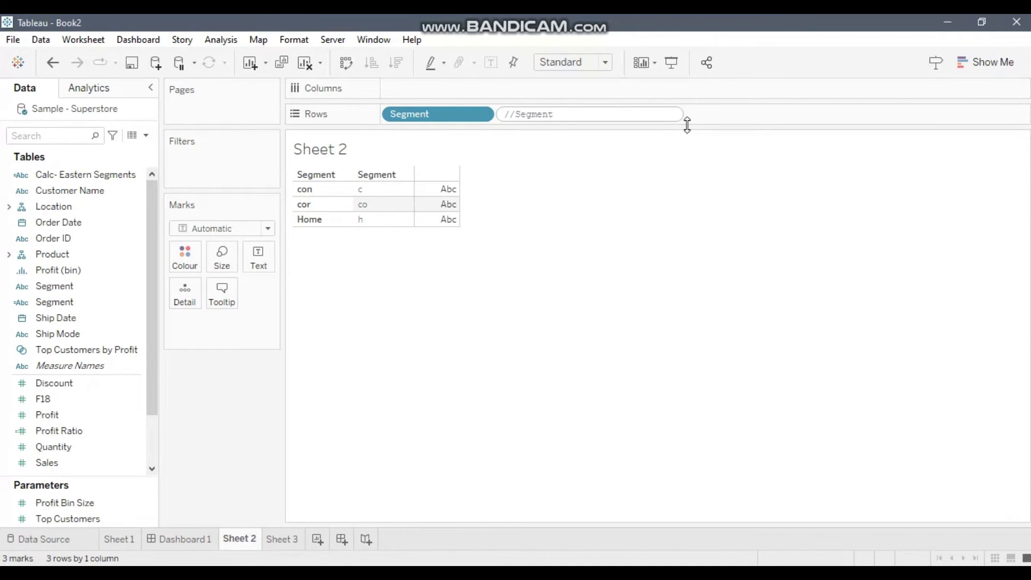
key(Return)
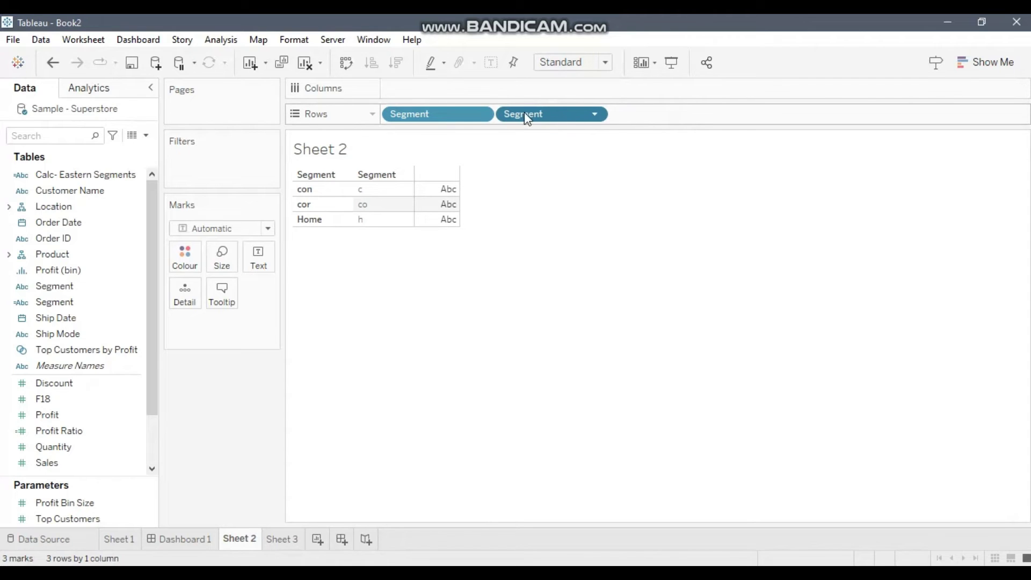
click(82, 402)
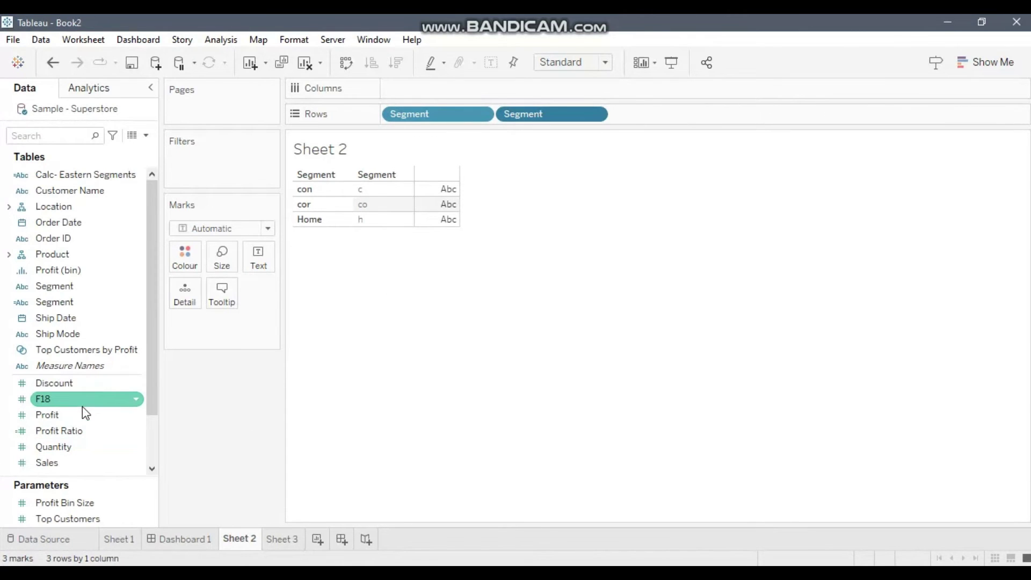
click(799, 397)
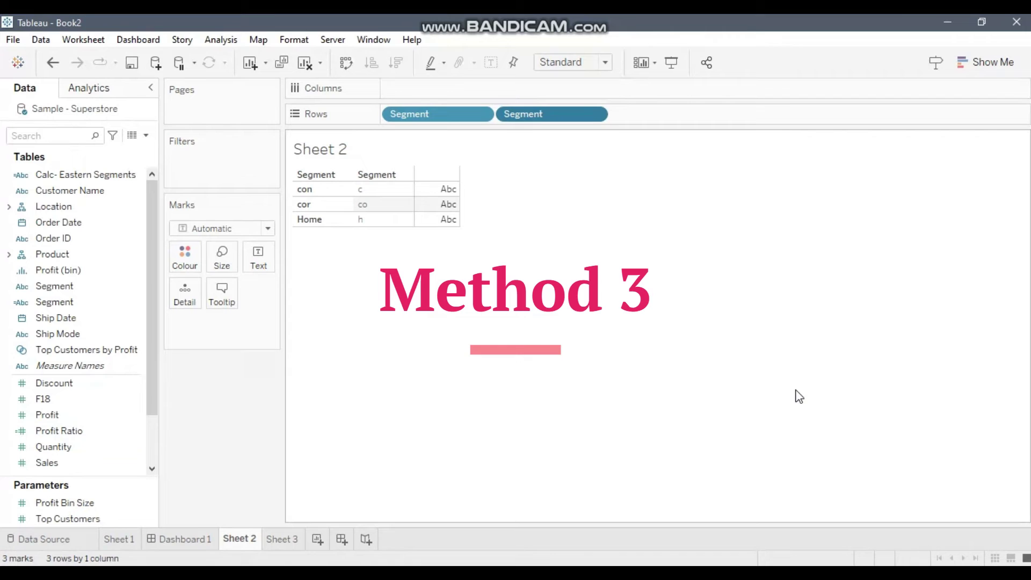
Make a Sheet 4 text table of all measures, dropping Count of Orders, F18 and Profit Ratio.
click(317, 539)
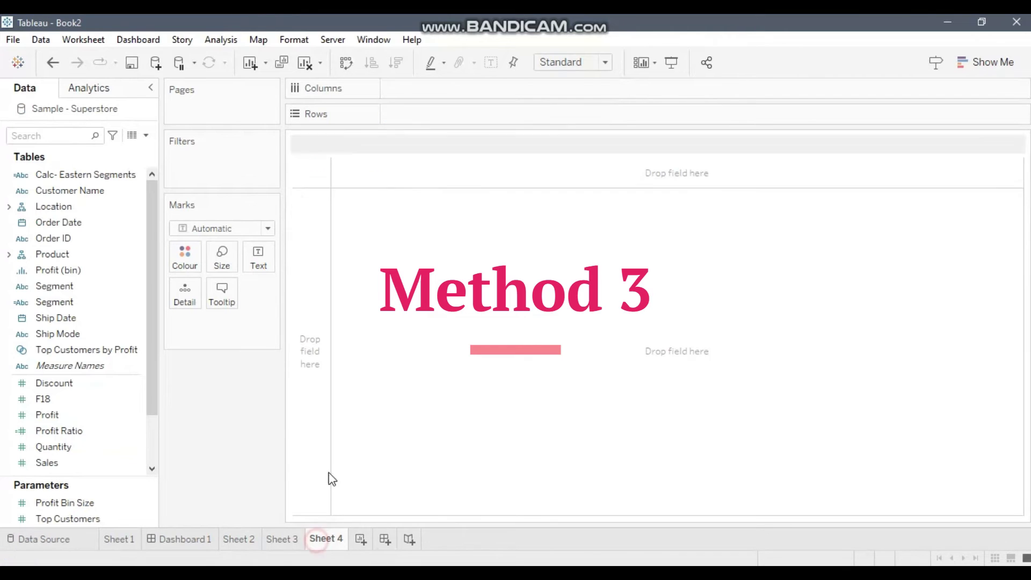
scroll(105, 439, down, 2)
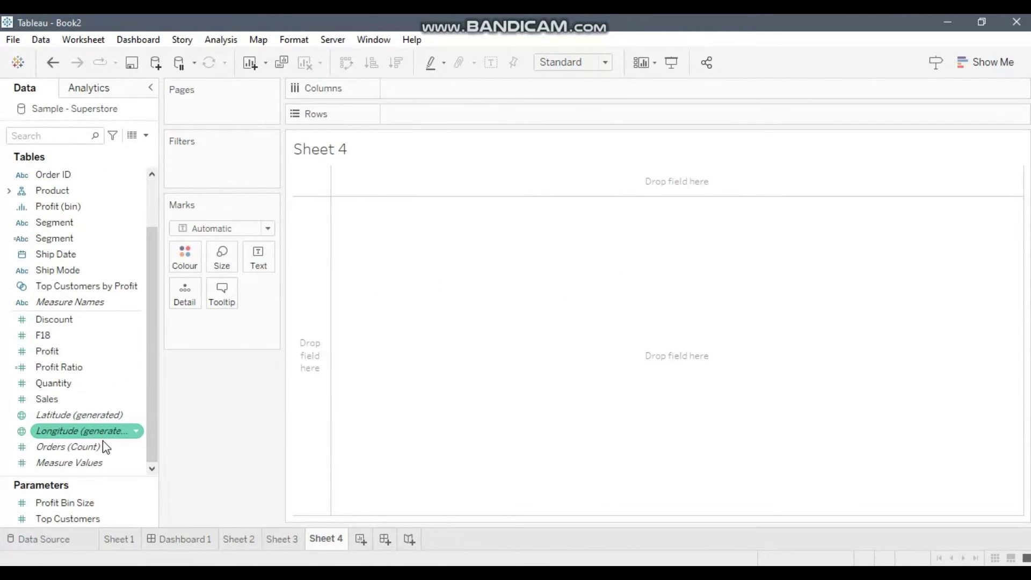
double_click(99, 305)
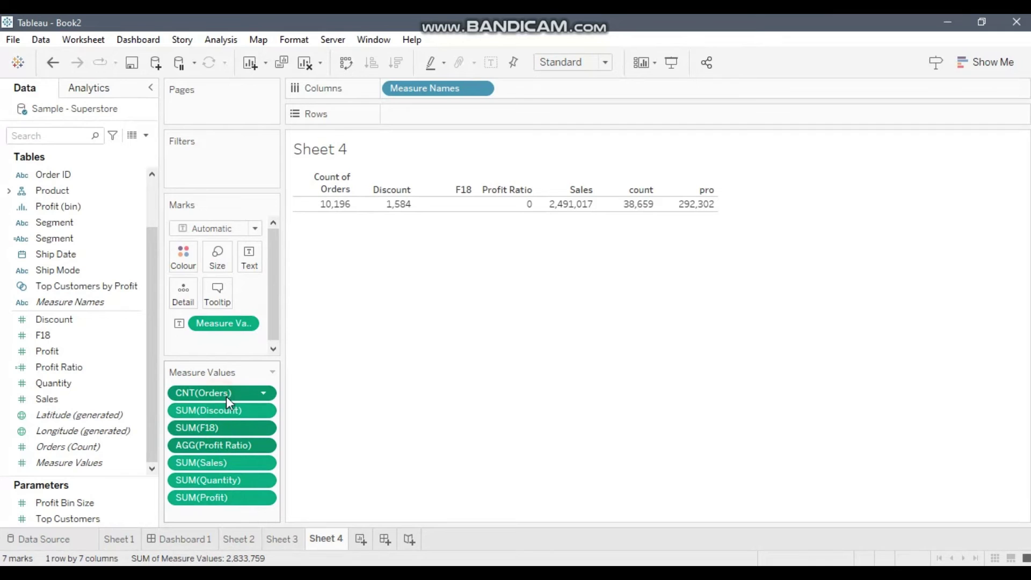
drag(227, 396, 57, 508)
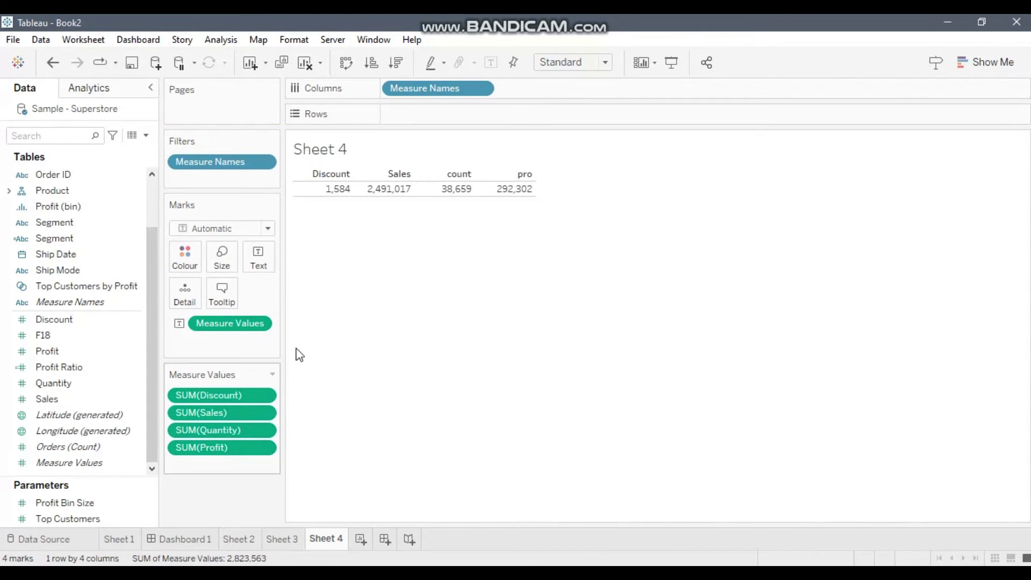
Create Calculation1 as [Sales]*10 and add it to the Measure Values card.
scroll(92, 360, up, 3)
drag(54, 398, 172, 309)
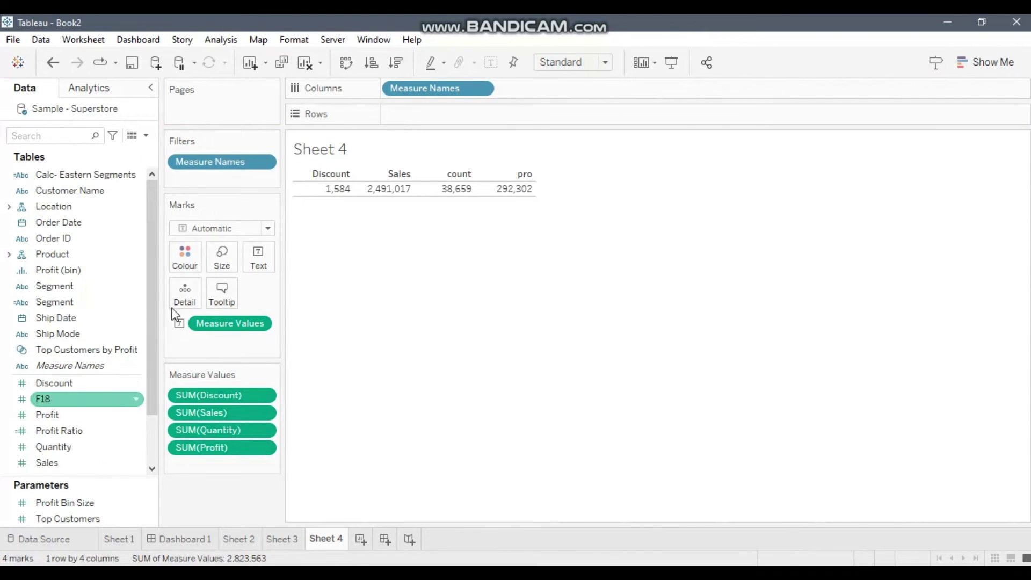
click(145, 136)
click(124, 153)
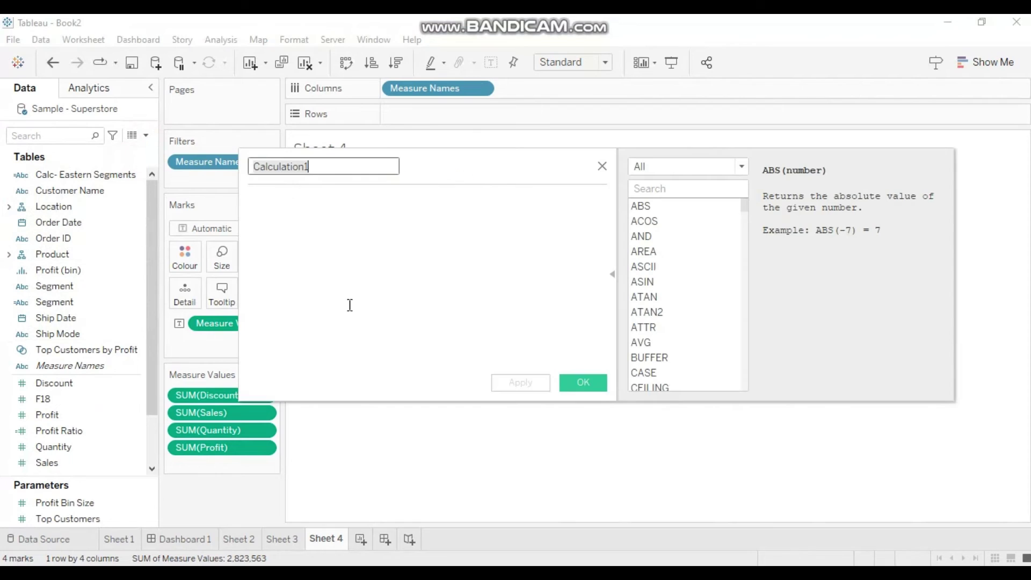
click(315, 217)
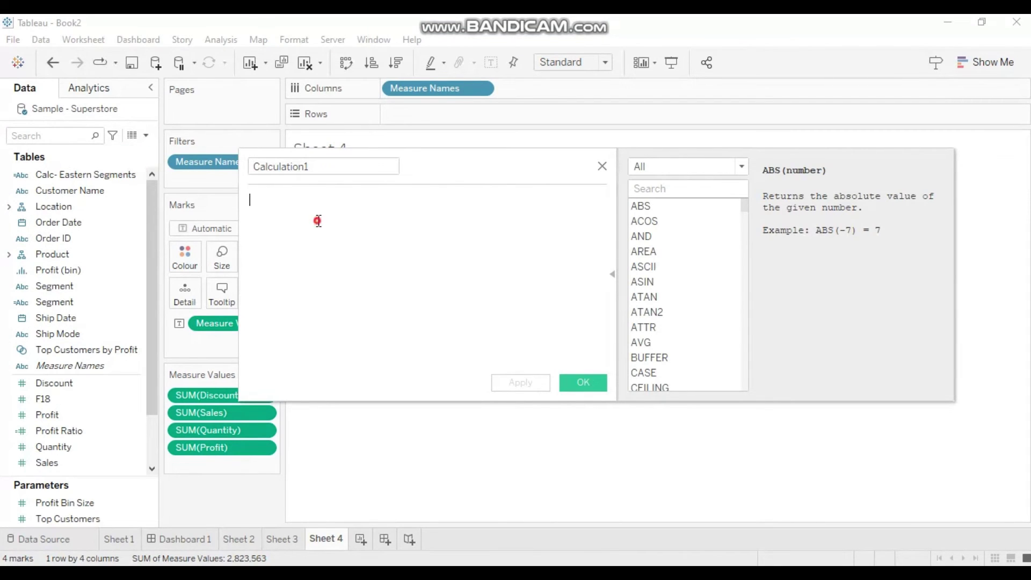
text(sale)
click(318, 217)
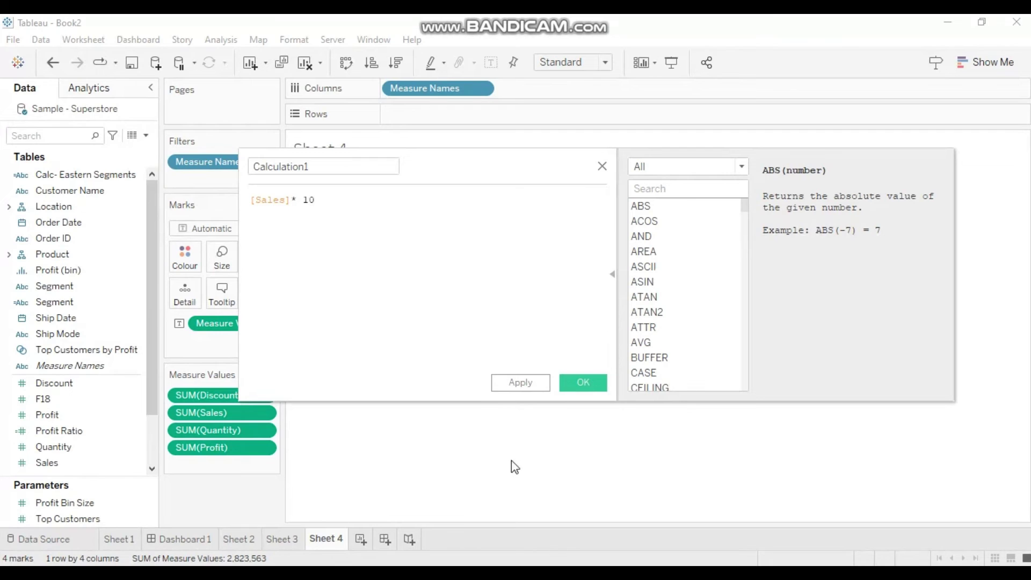
click(583, 382)
drag(65, 383, 224, 461)
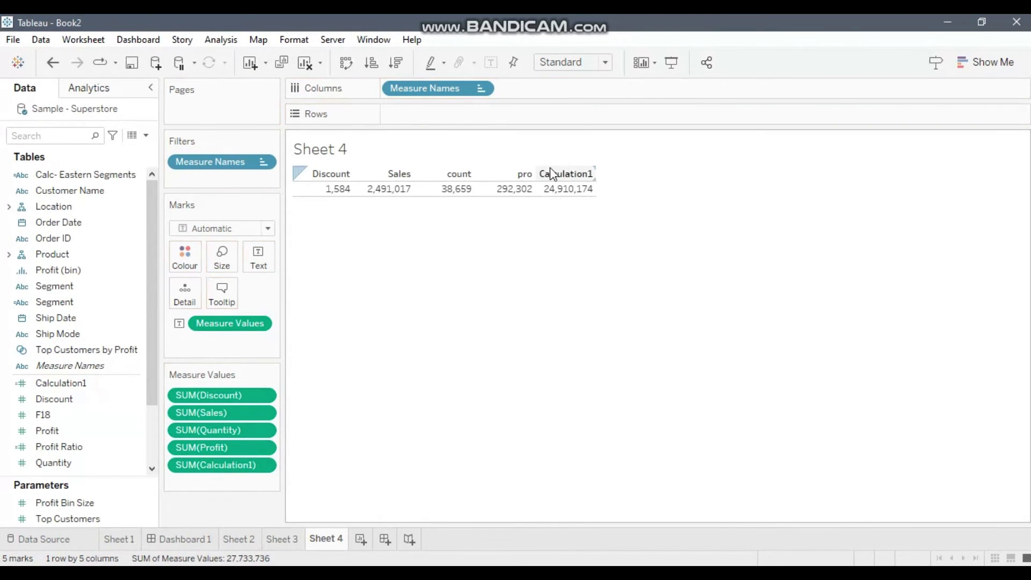
Give the Calculation1 measure the Measure Names alias 'sales ten times'.
right_click(83, 371)
click(113, 441)
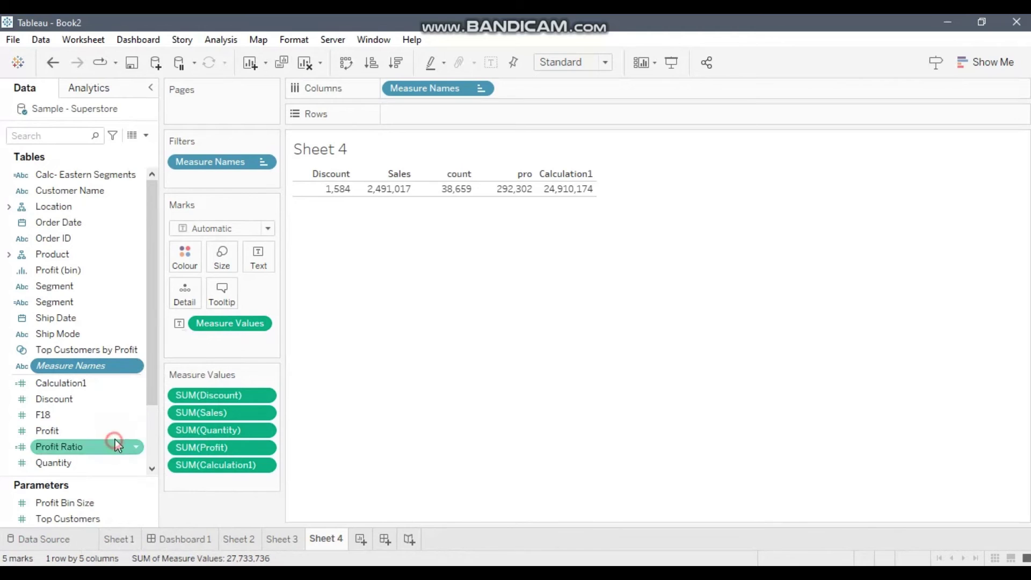
drag(551, 182, 645, 148)
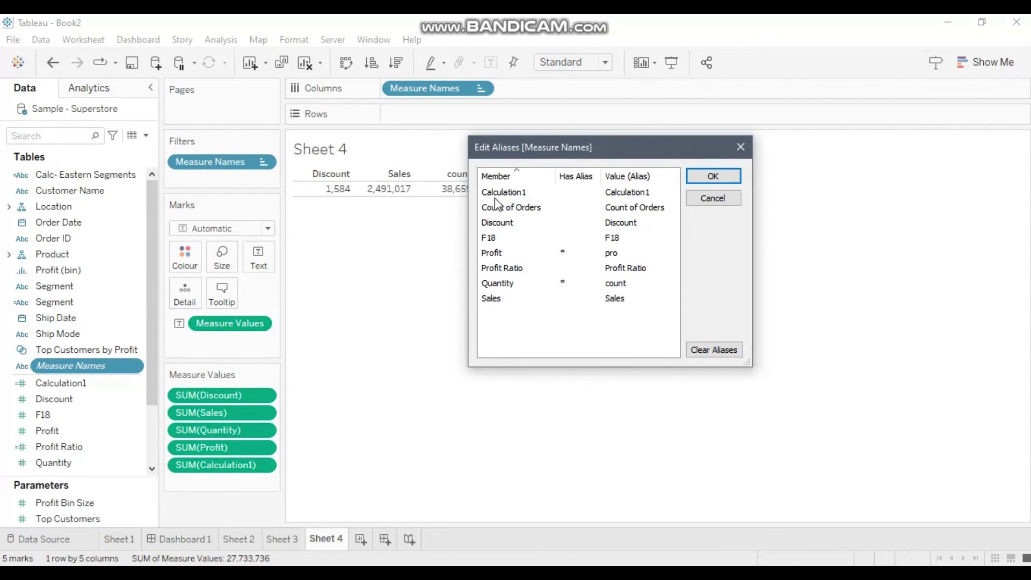
double_click(628, 194)
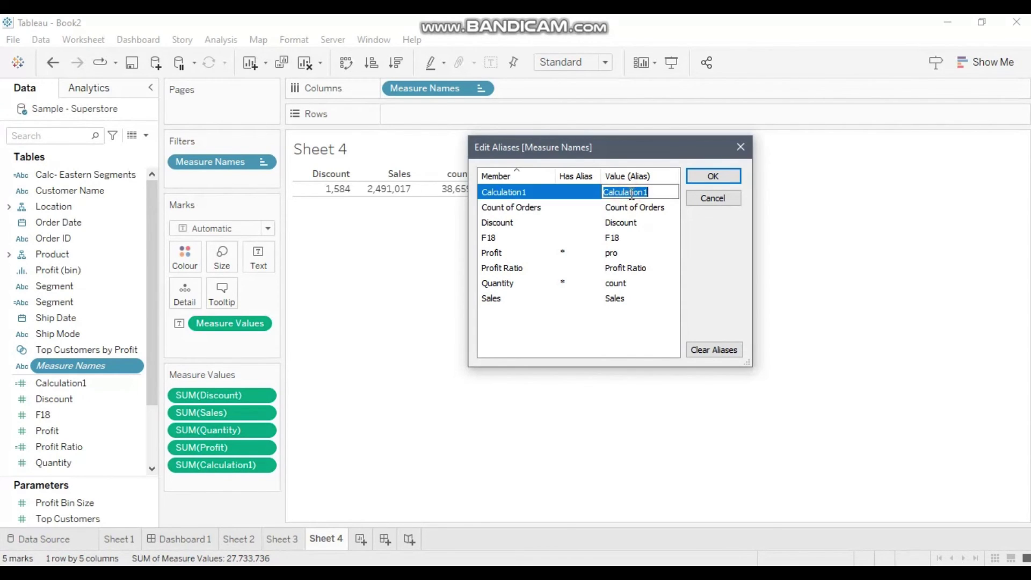
text(sales ten times)
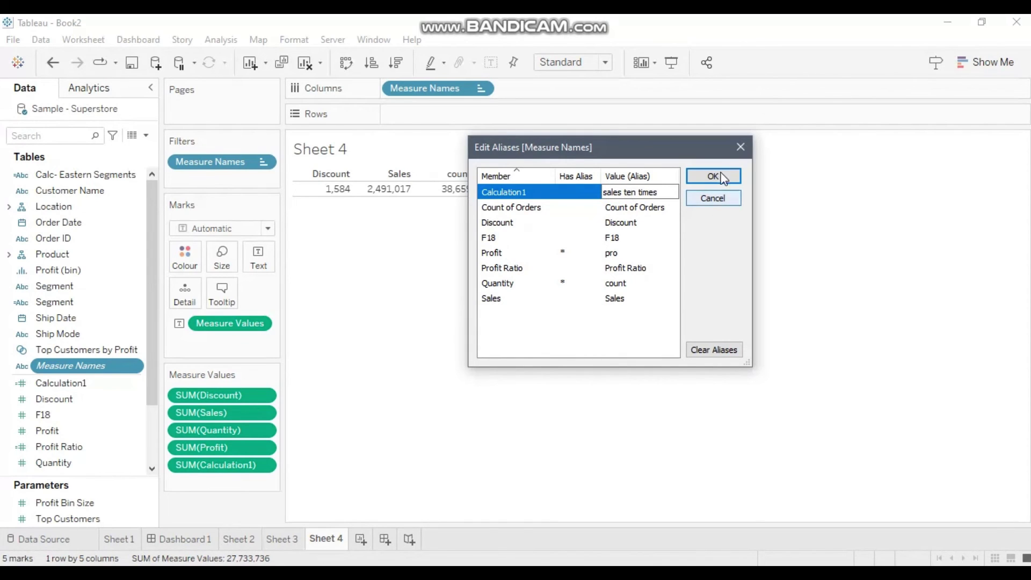
click(715, 176)
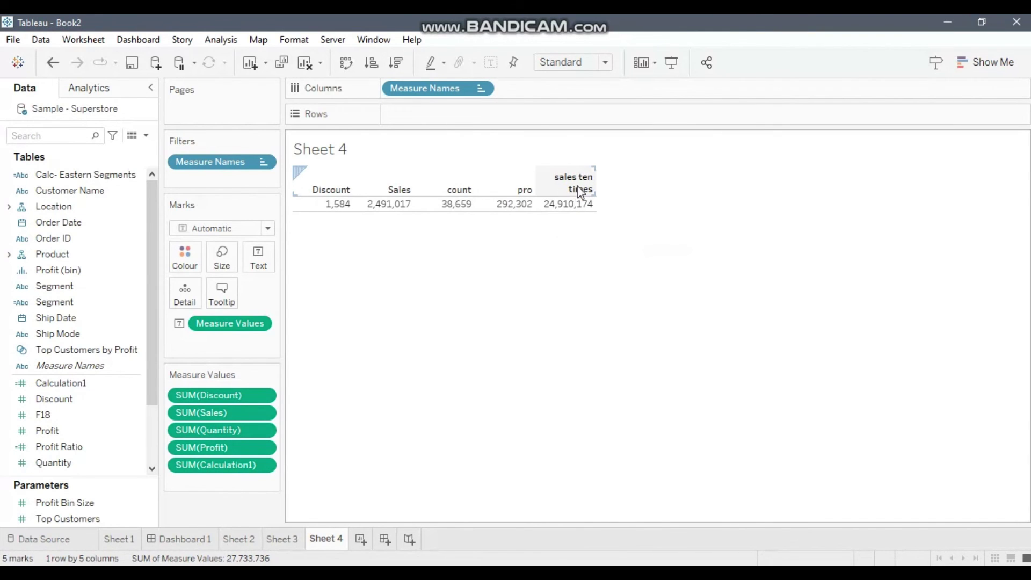
Apply a Percent of Total quick table calculation to SUM(Calculation1).
click(63, 383)
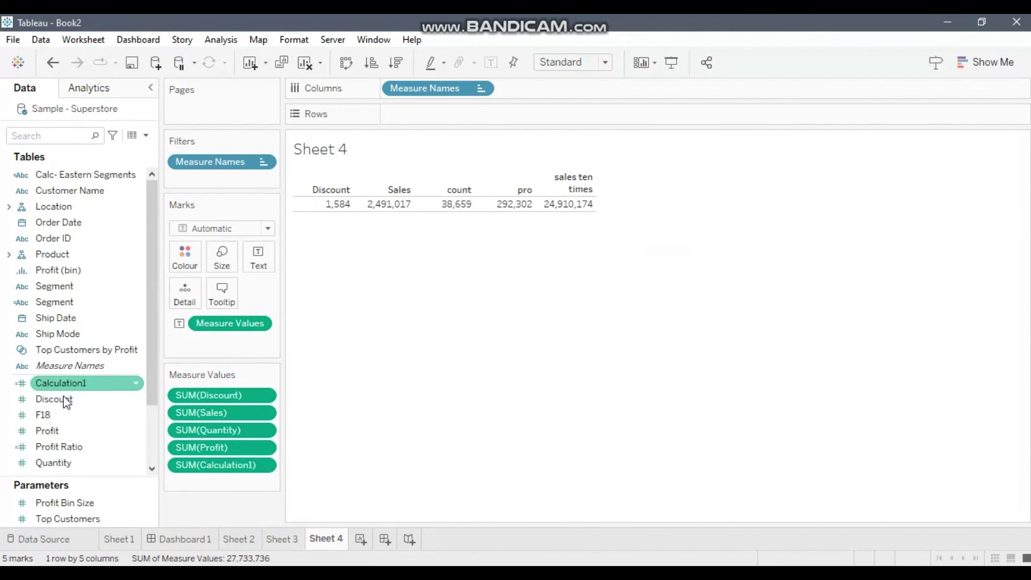
click(419, 379)
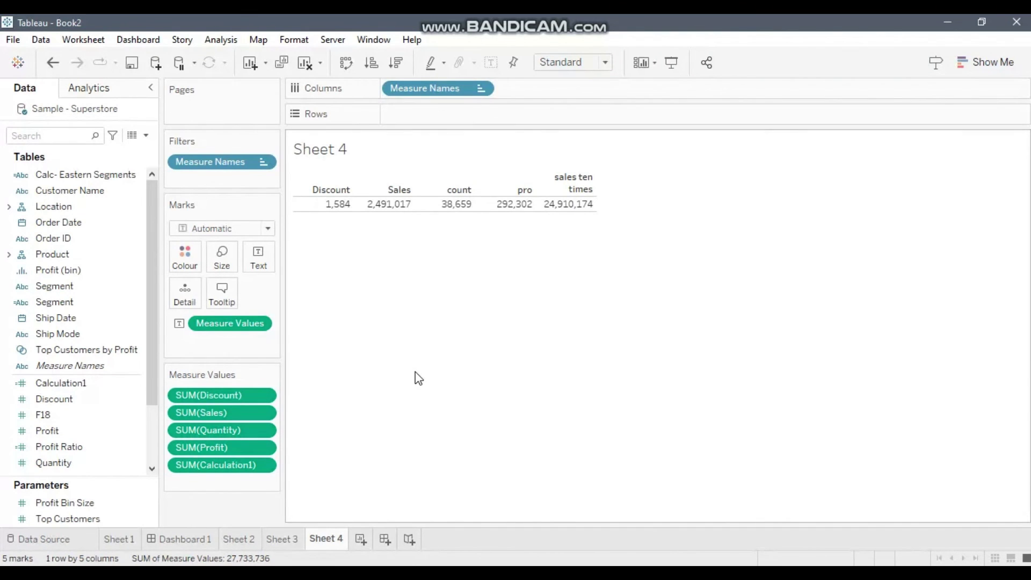
click(81, 417)
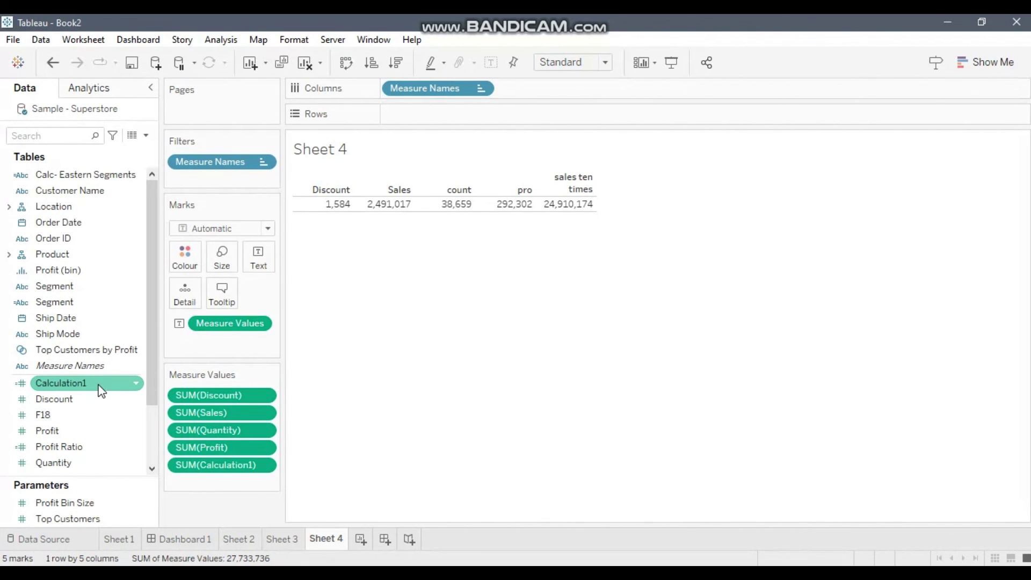
right_click(249, 465)
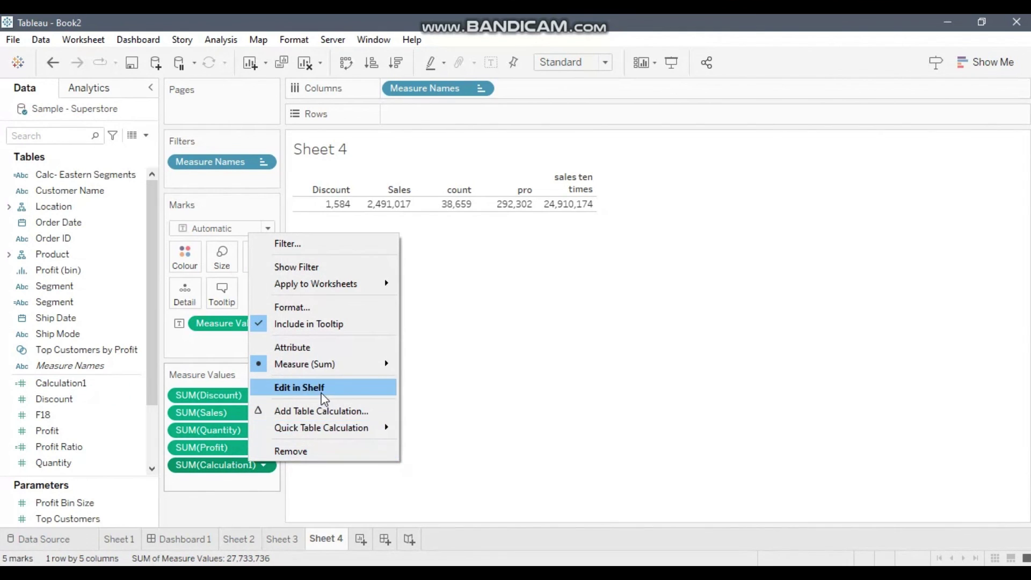
mouse_move(317, 428)
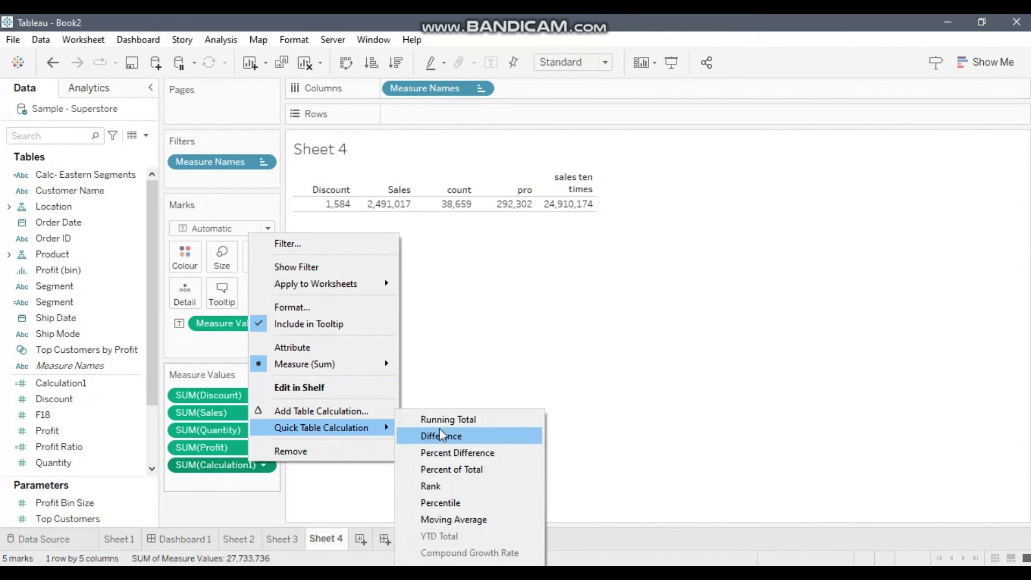
click(456, 475)
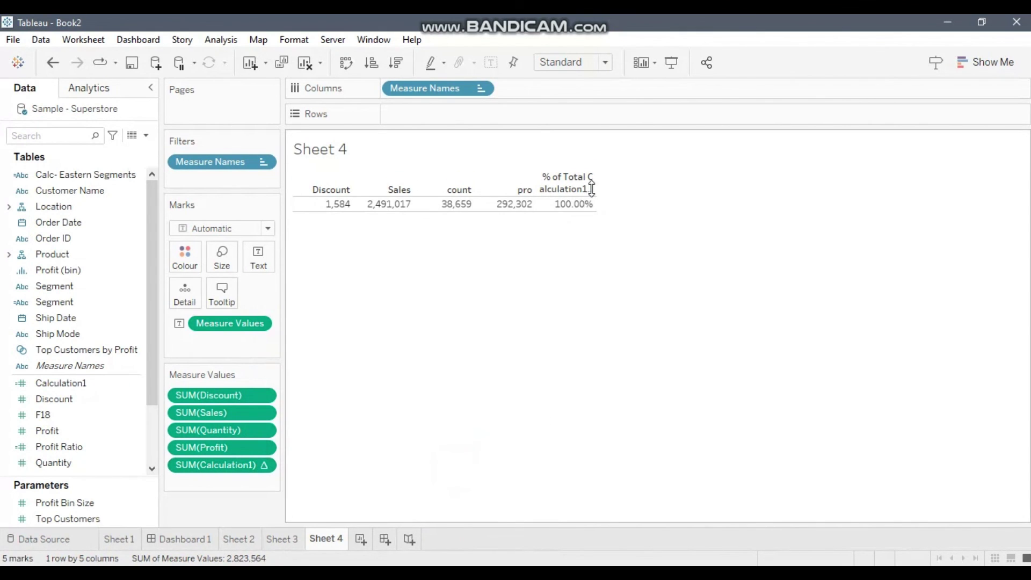
Fit the table to Entire View and move the percent column between Discount and Sales.
click(565, 64)
click(580, 114)
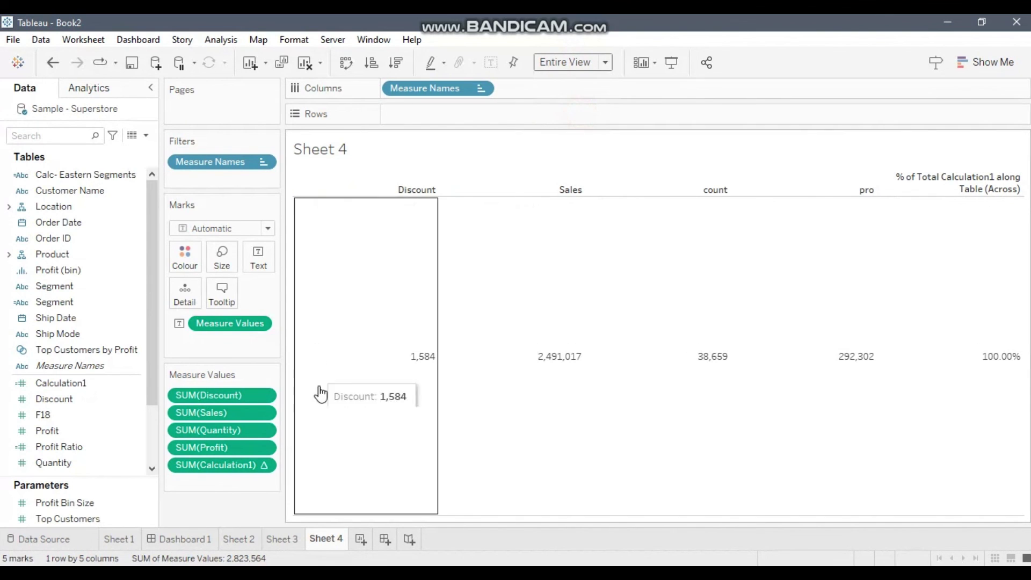
drag(226, 466, 241, 405)
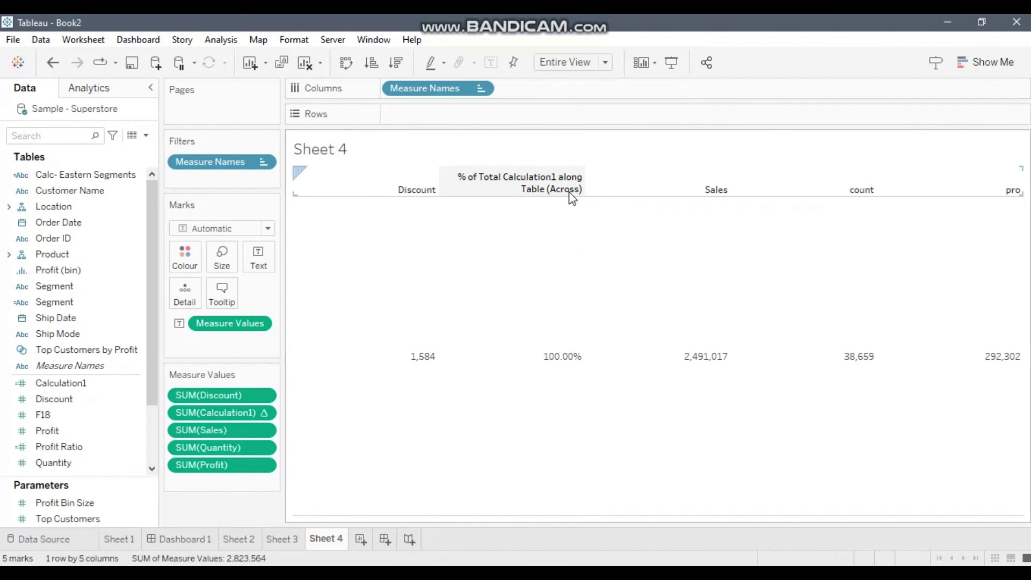
Give the % of Total Calculation1 measure the Measure Names alias 'window cal'.
right_click(63, 367)
click(123, 431)
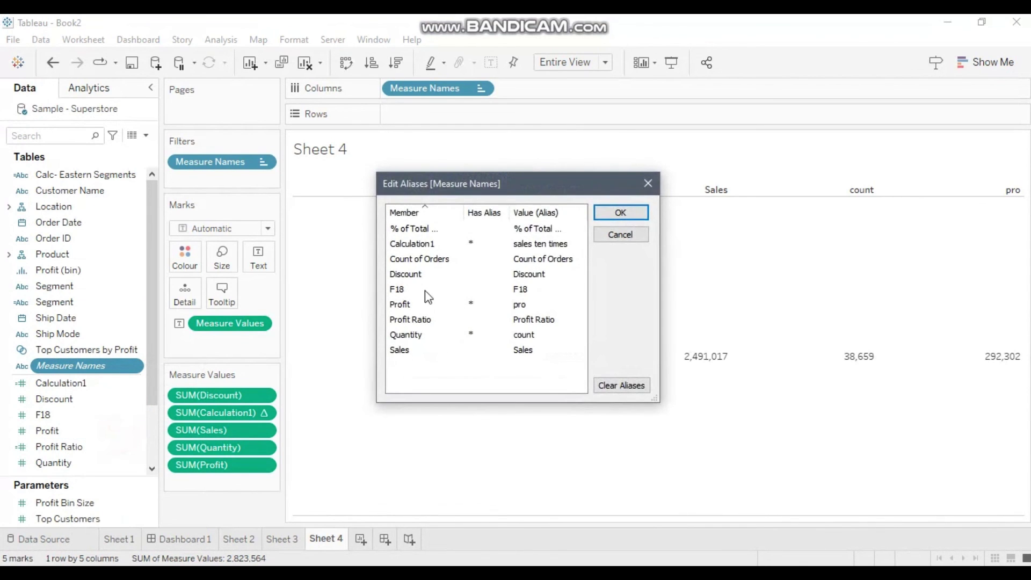
double_click(533, 229)
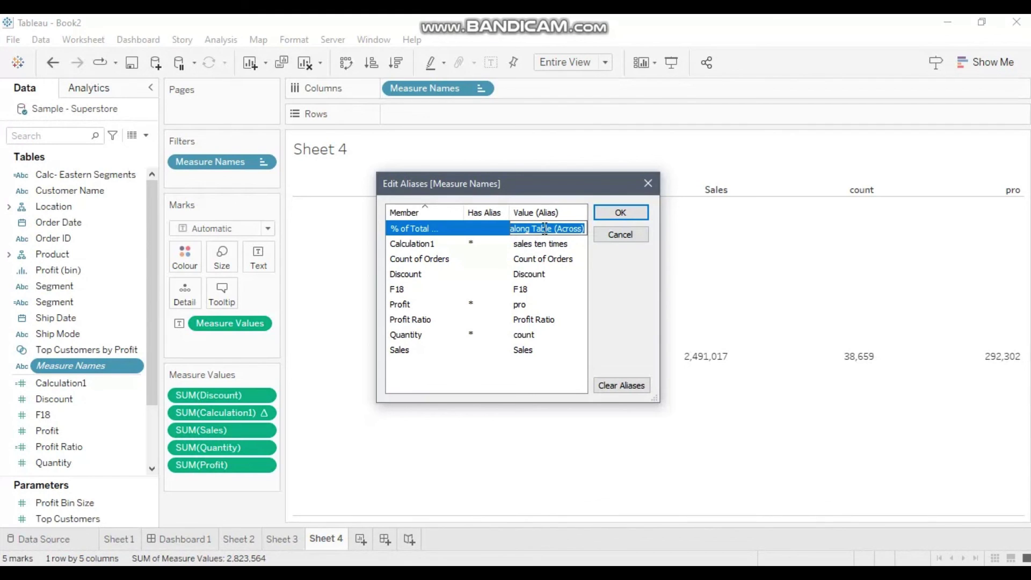
text(window cal)
click(620, 212)
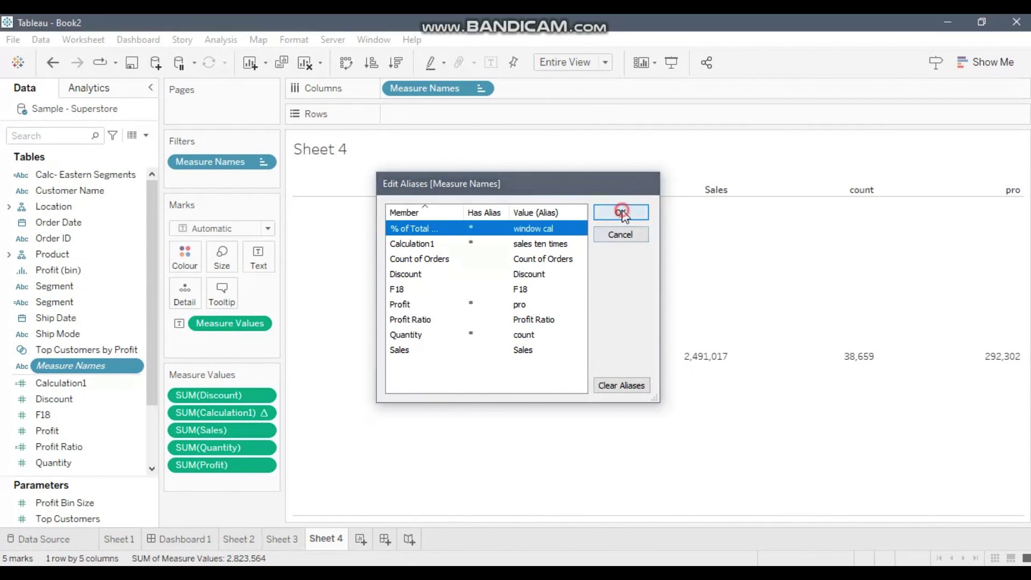